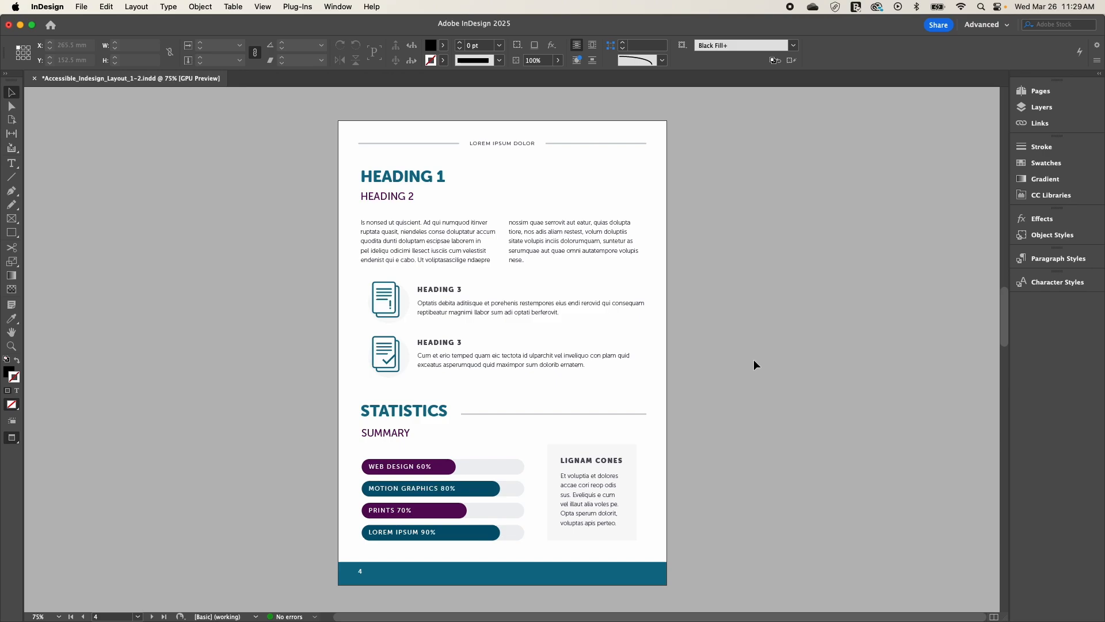
Step: Show the Paragraph Styles for the document
click(335, 7)
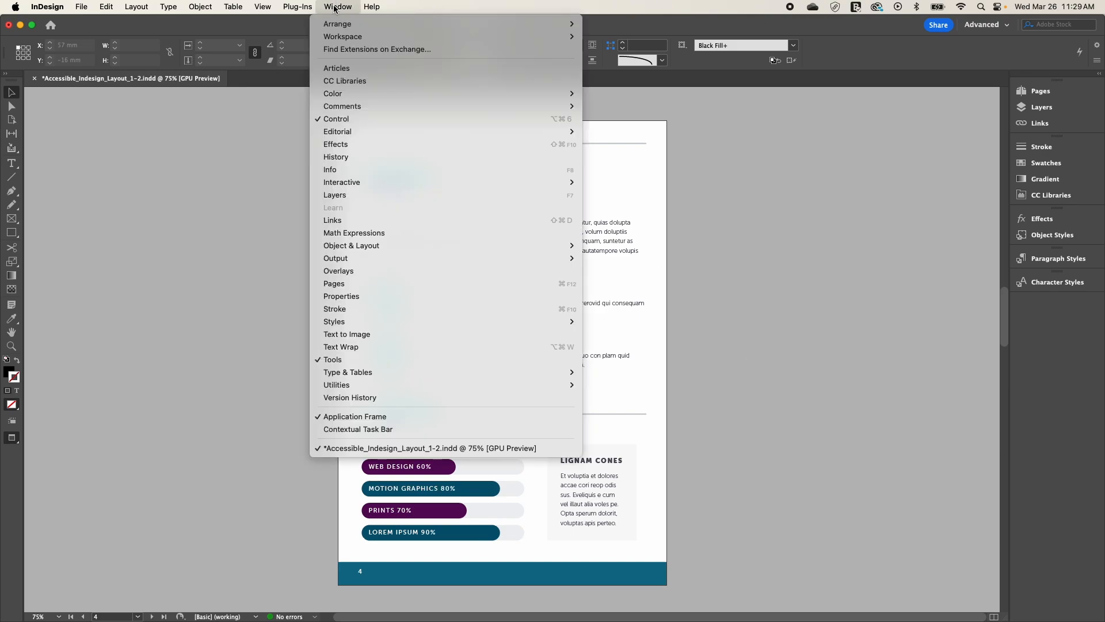
mouse_move(454, 321)
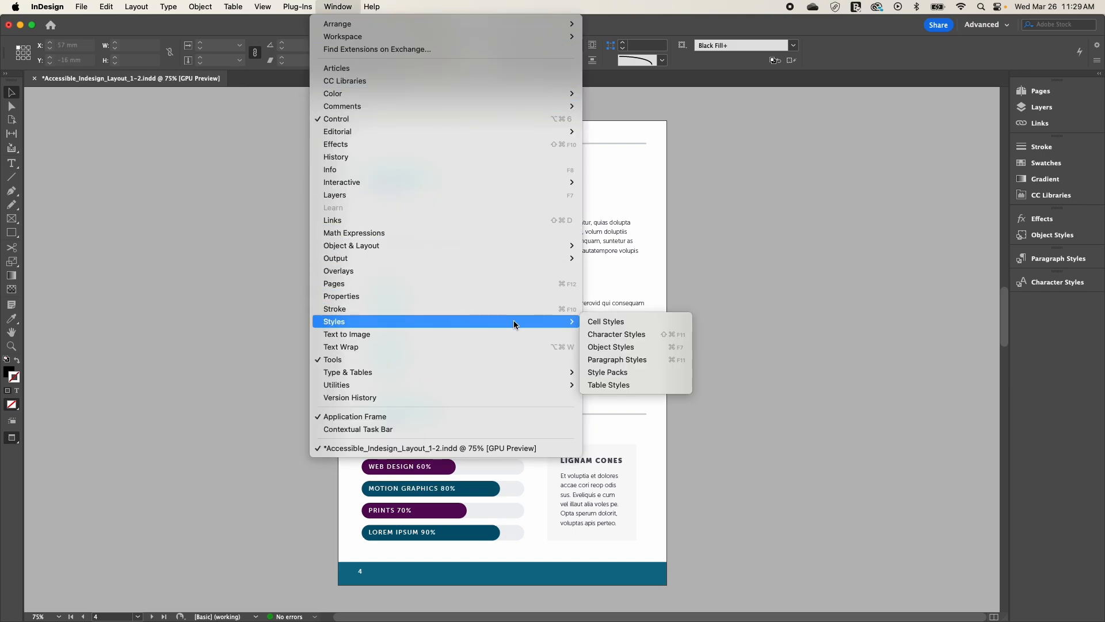
click(614, 362)
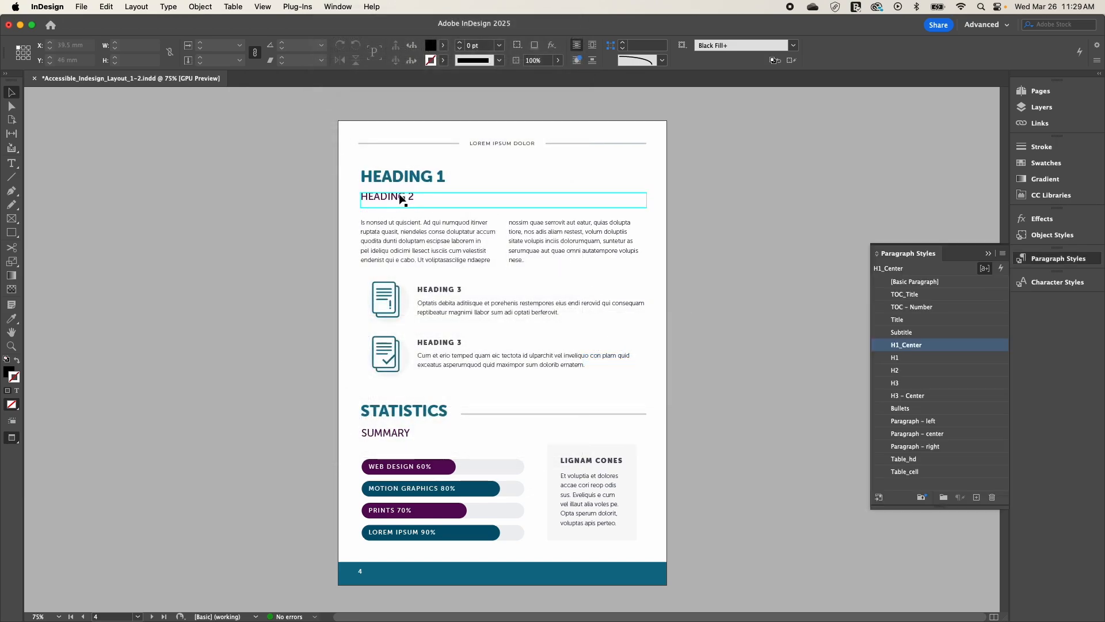
Step: Set the PDF export tag of the H1 paragraph style to H1
right_click(916, 360)
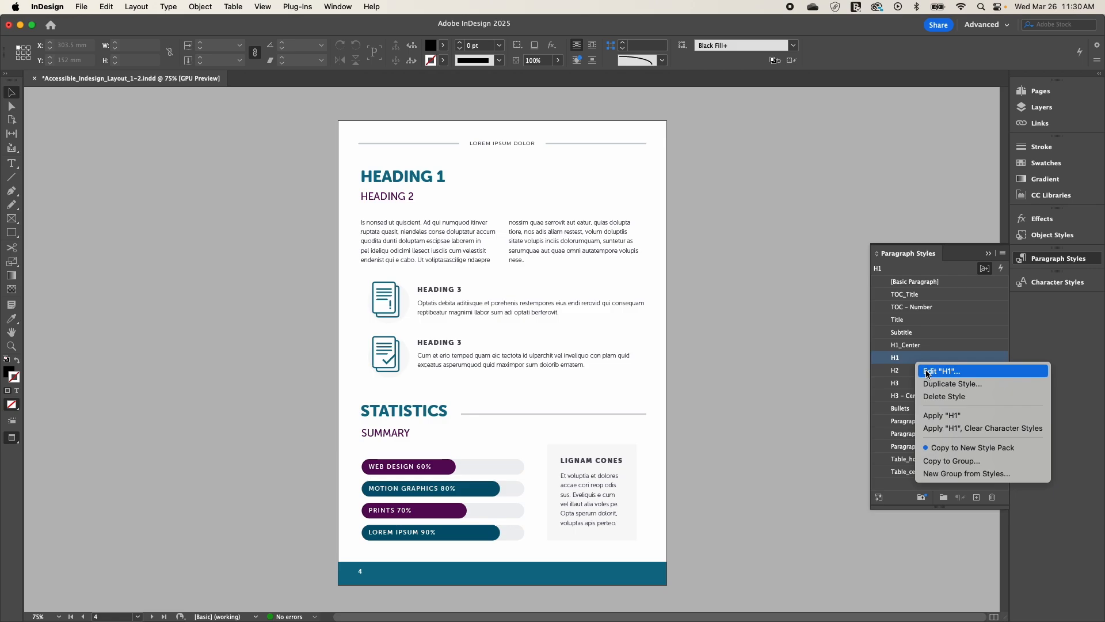
click(928, 372)
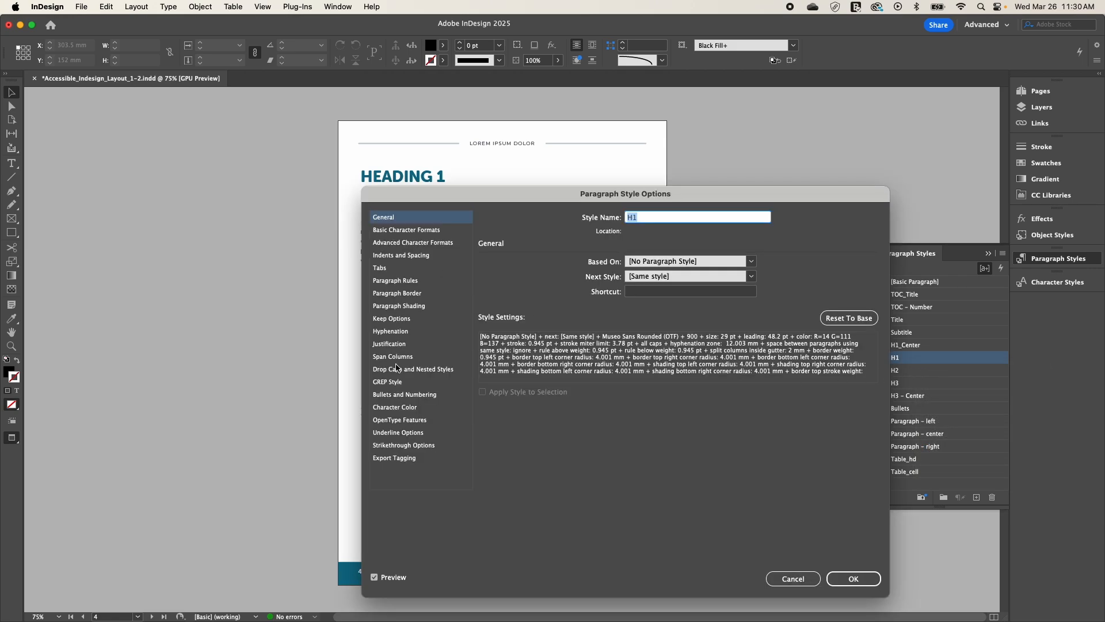
click(398, 459)
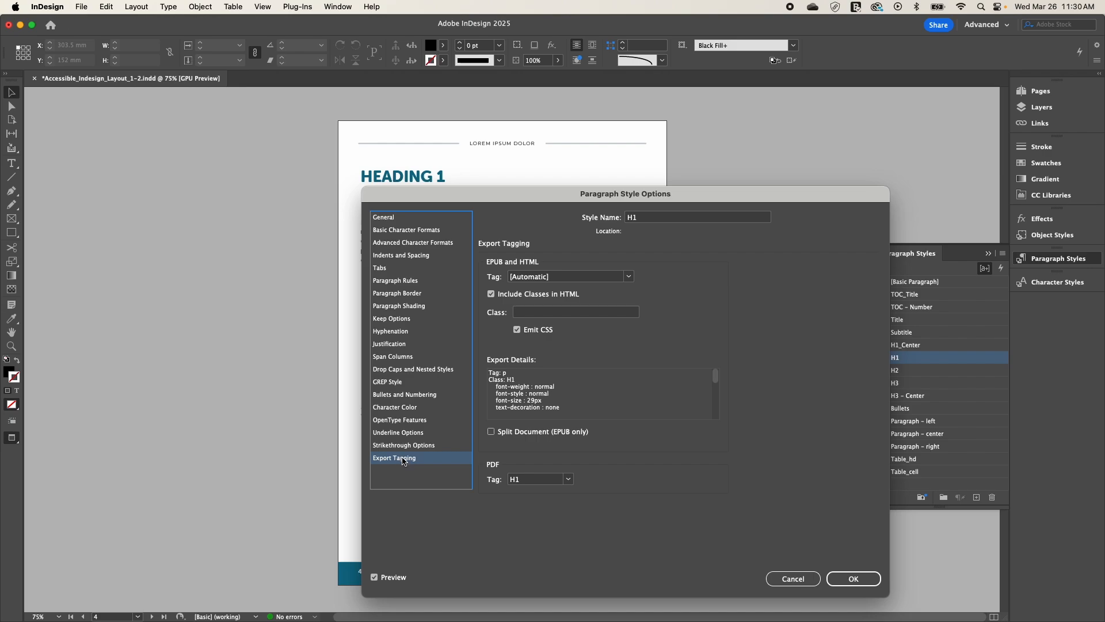
click(567, 482)
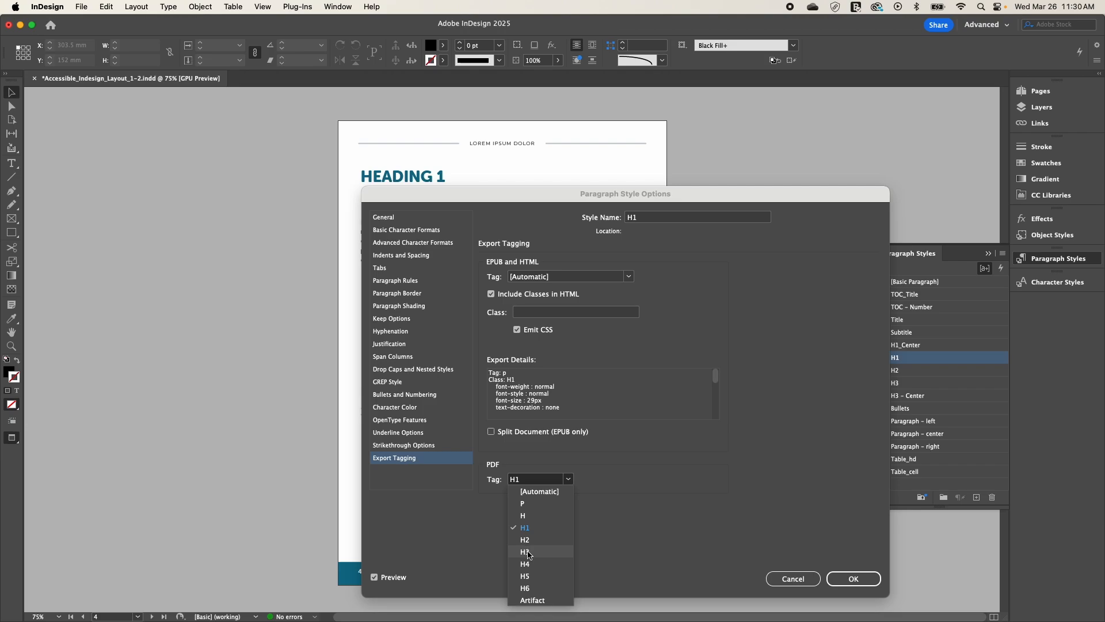
click(527, 527)
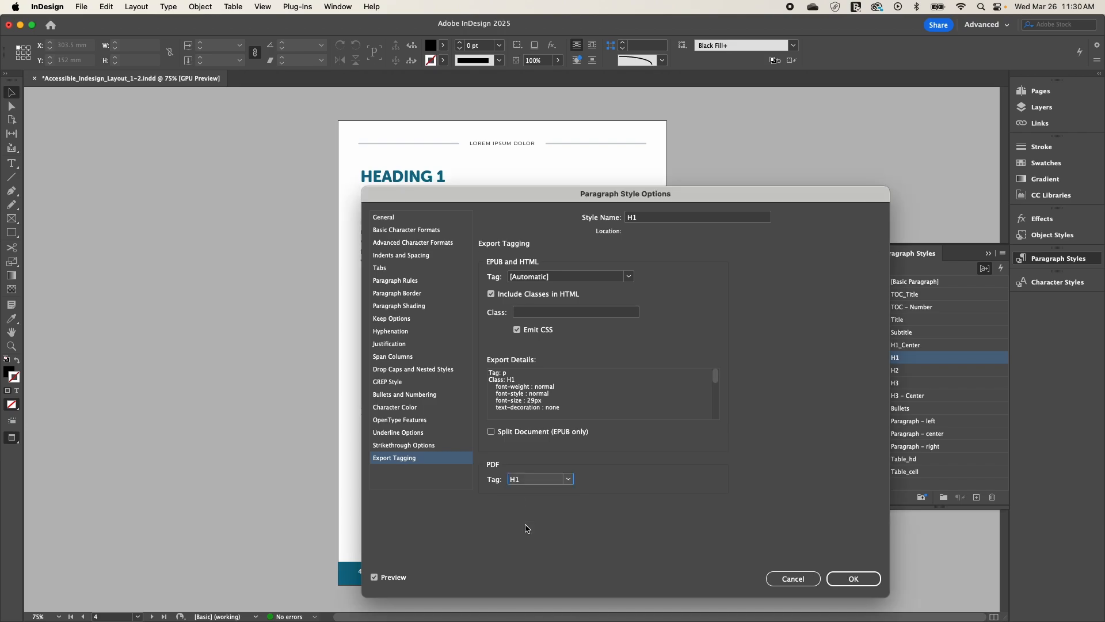
click(847, 580)
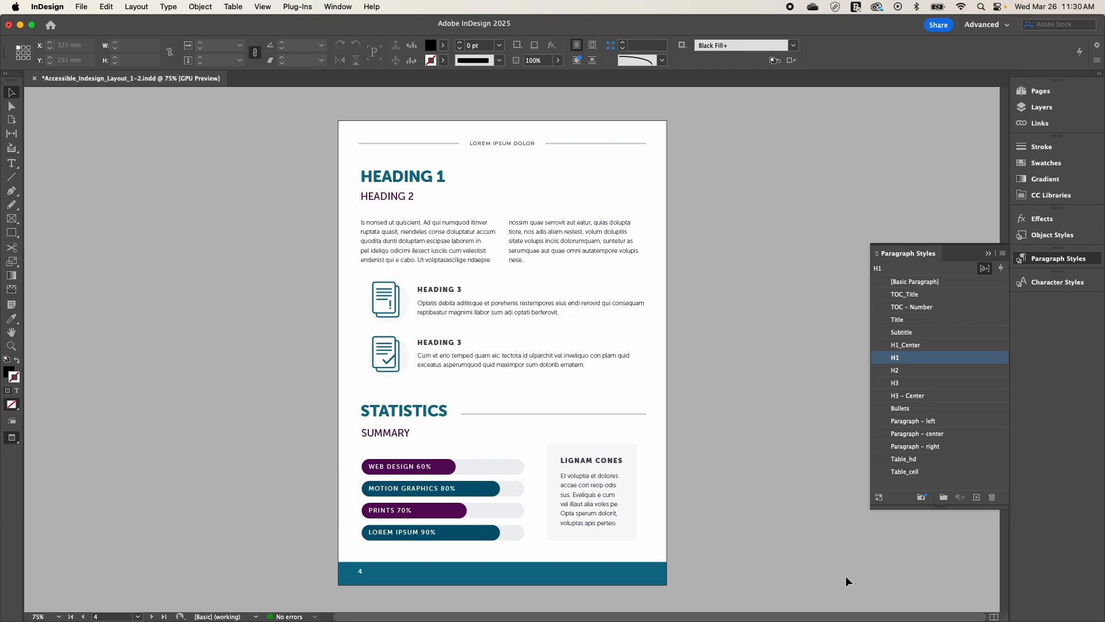
Step: Select the "Heading 2" text and set the PDF export tag of its H2 paragraph style to H2
scroll(576, 403, down, 1)
triple_click(386, 187)
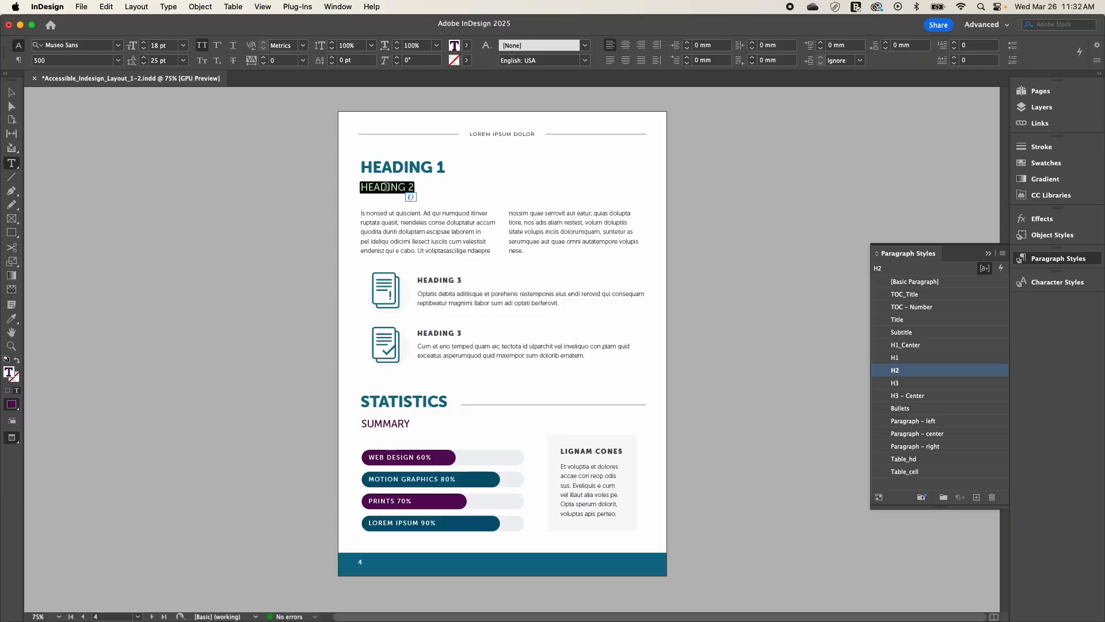
right_click(935, 373)
click(959, 382)
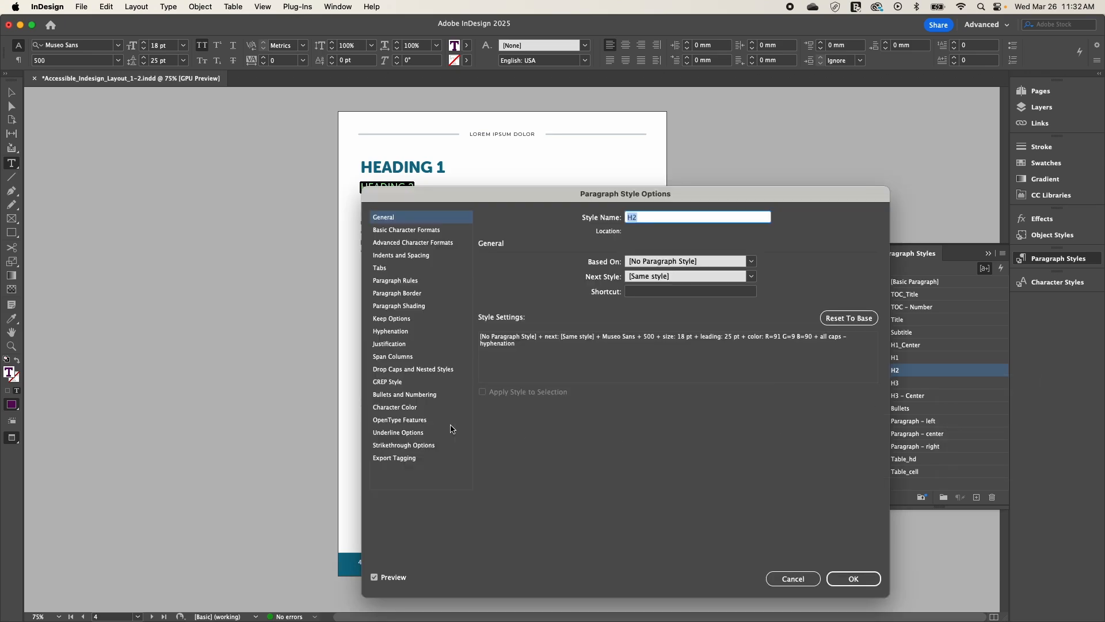
click(402, 459)
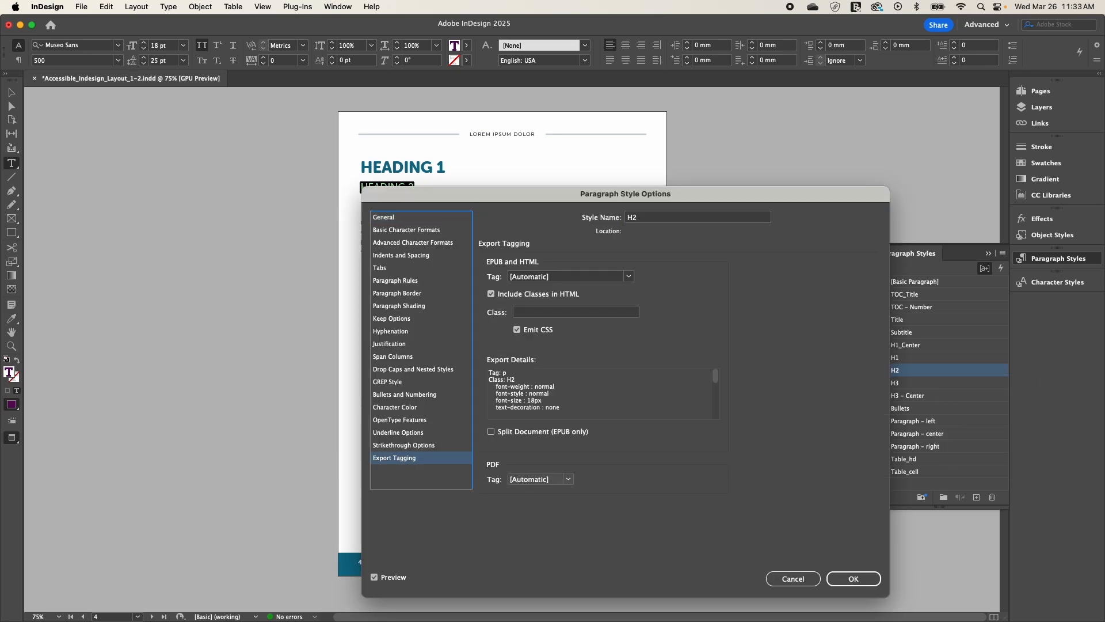
click(567, 479)
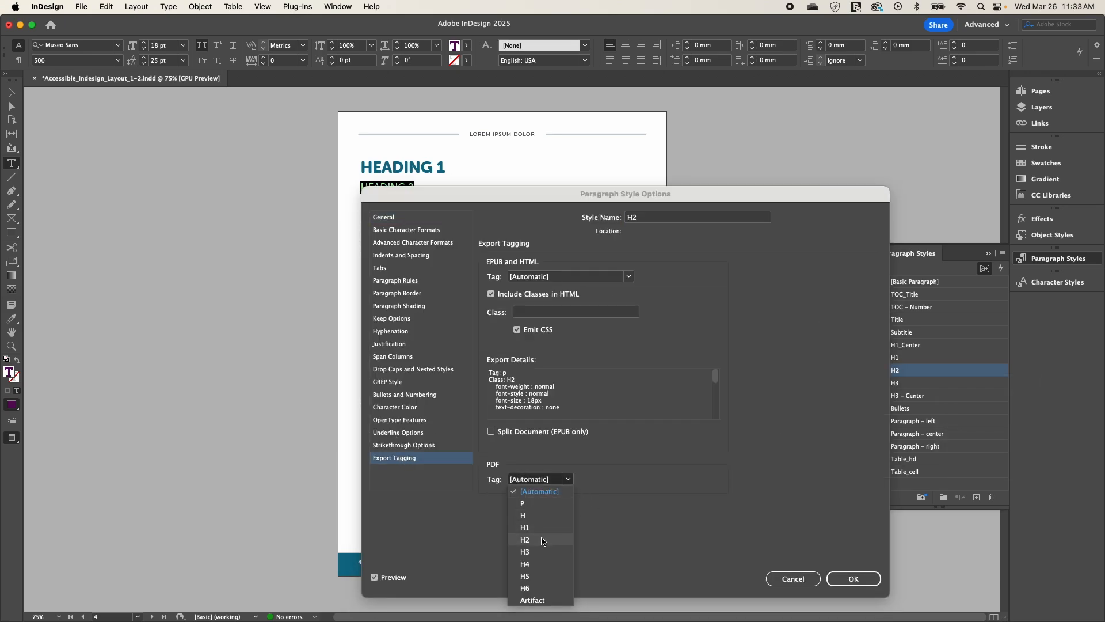
click(533, 534)
click(855, 579)
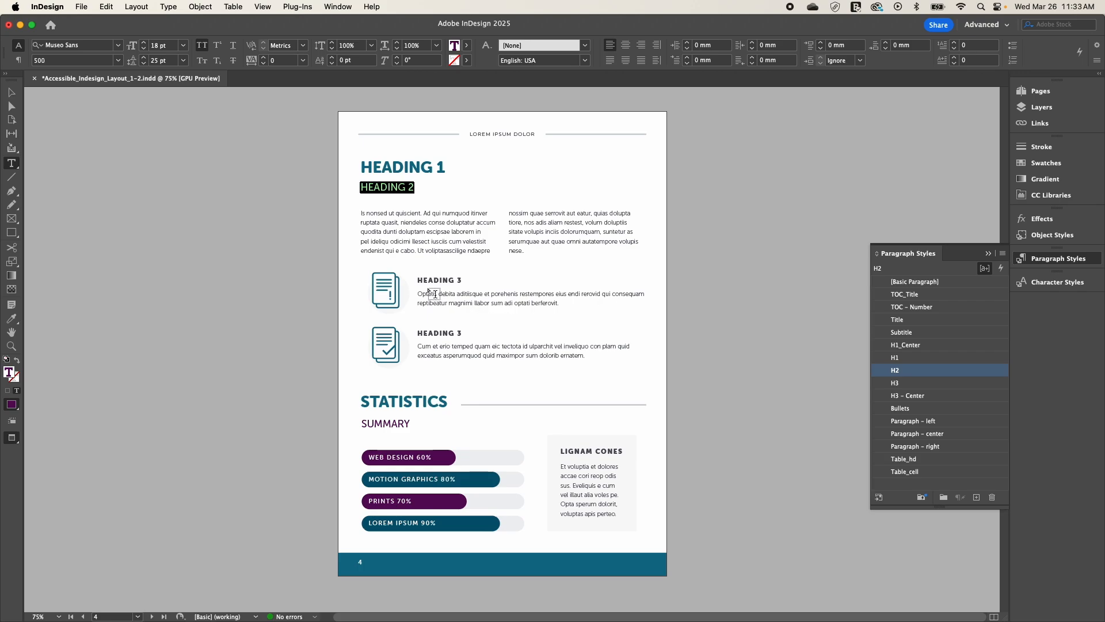
Step: Select the first "Heading 3" text and set the PDF export tag of its H3 paragraph style to H3
triple_click(432, 280)
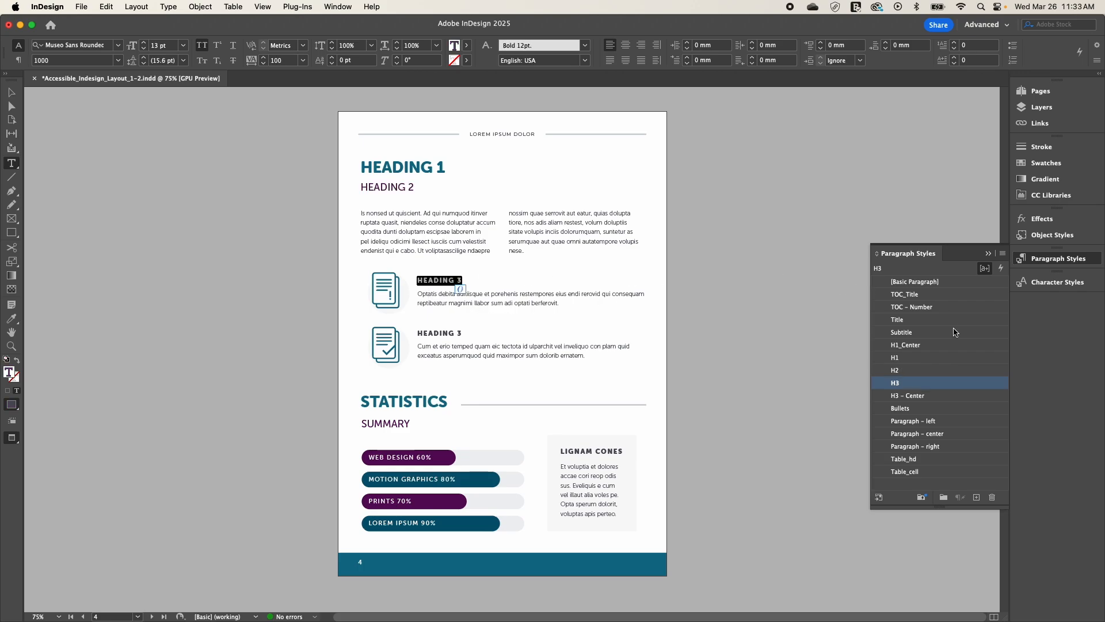
right_click(928, 384)
click(953, 396)
click(397, 458)
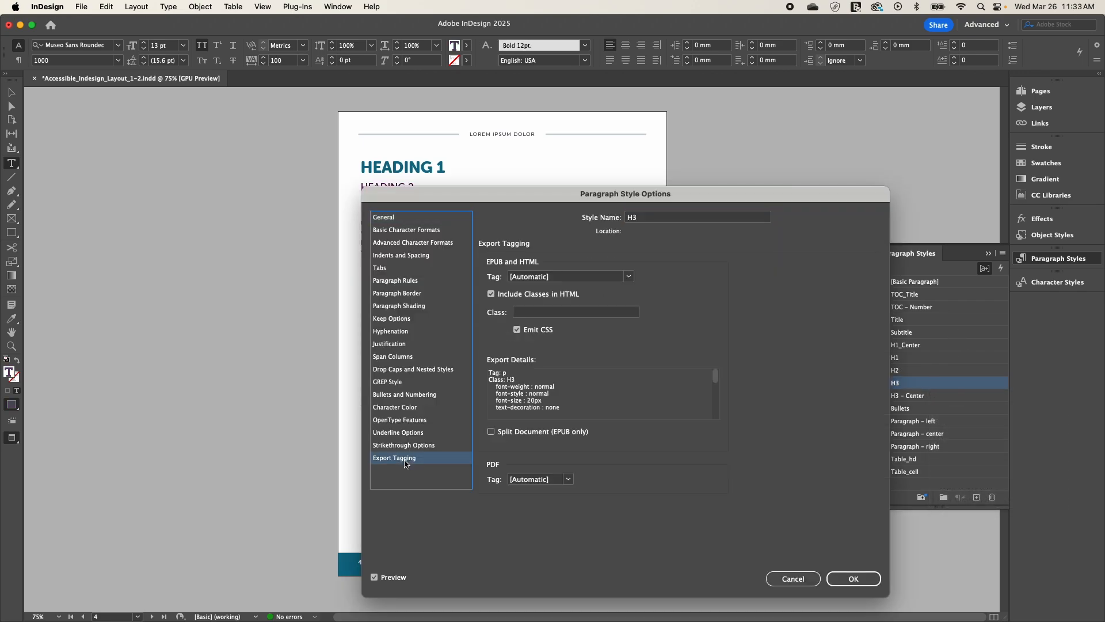
click(567, 480)
click(541, 552)
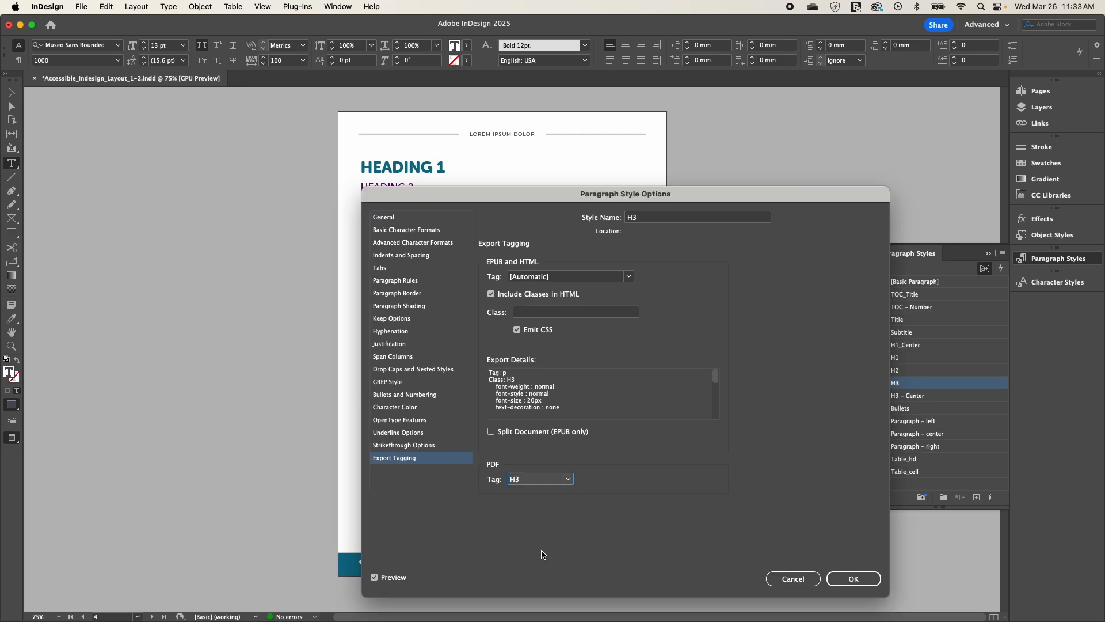
click(843, 574)
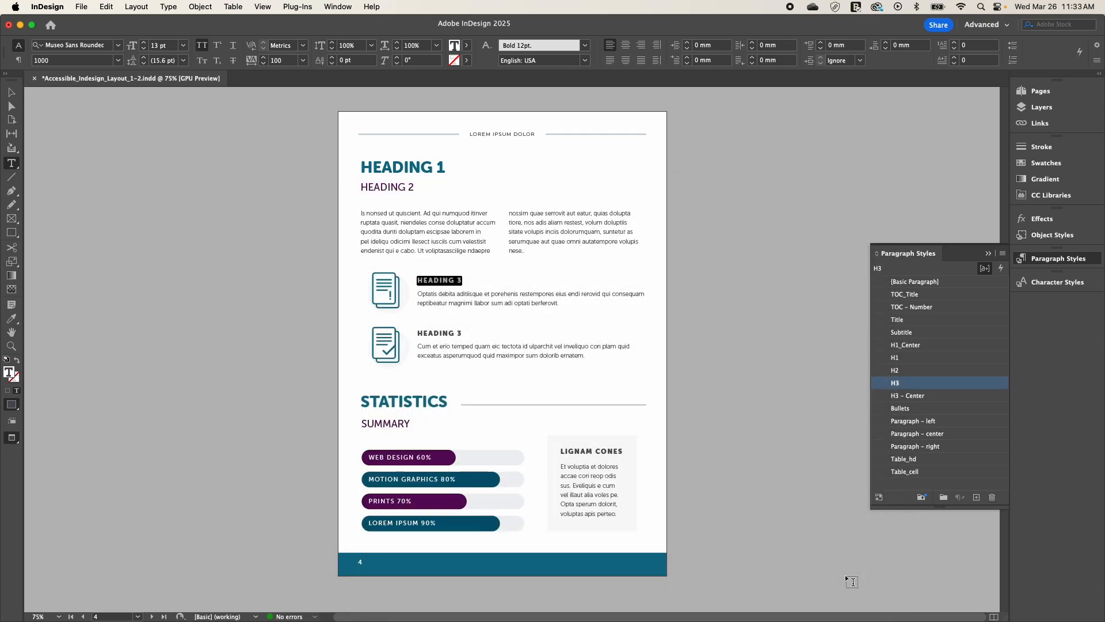
Step: Select the two-column body text and set the PDF export tag of its "Paragraph - left" style to P
click(367, 213)
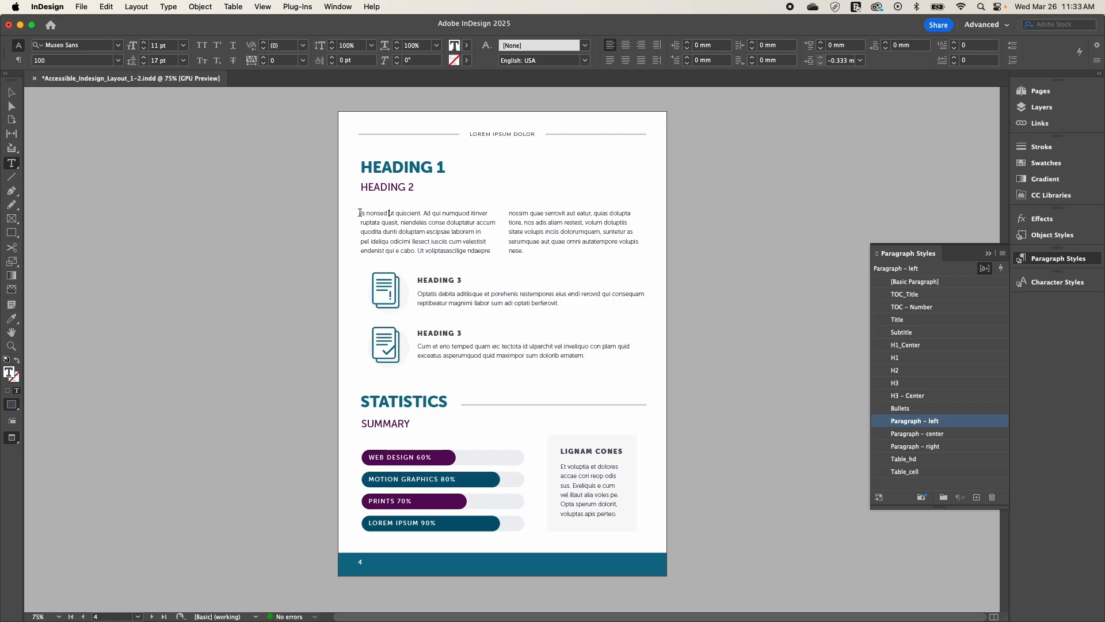
drag(359, 212, 553, 253)
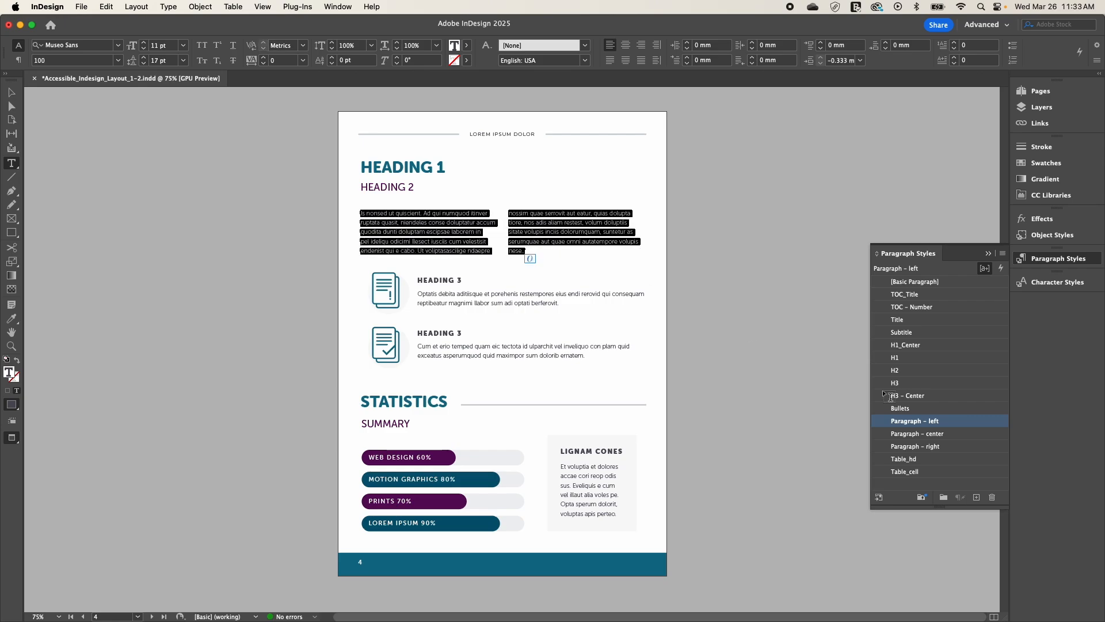
right_click(965, 424)
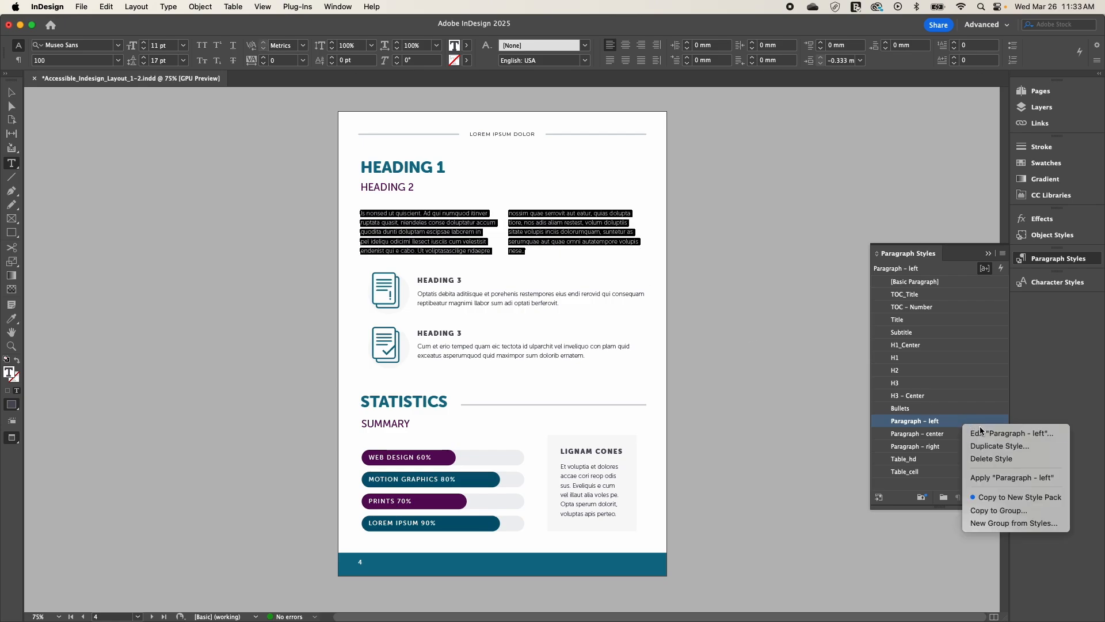
click(975, 433)
click(423, 458)
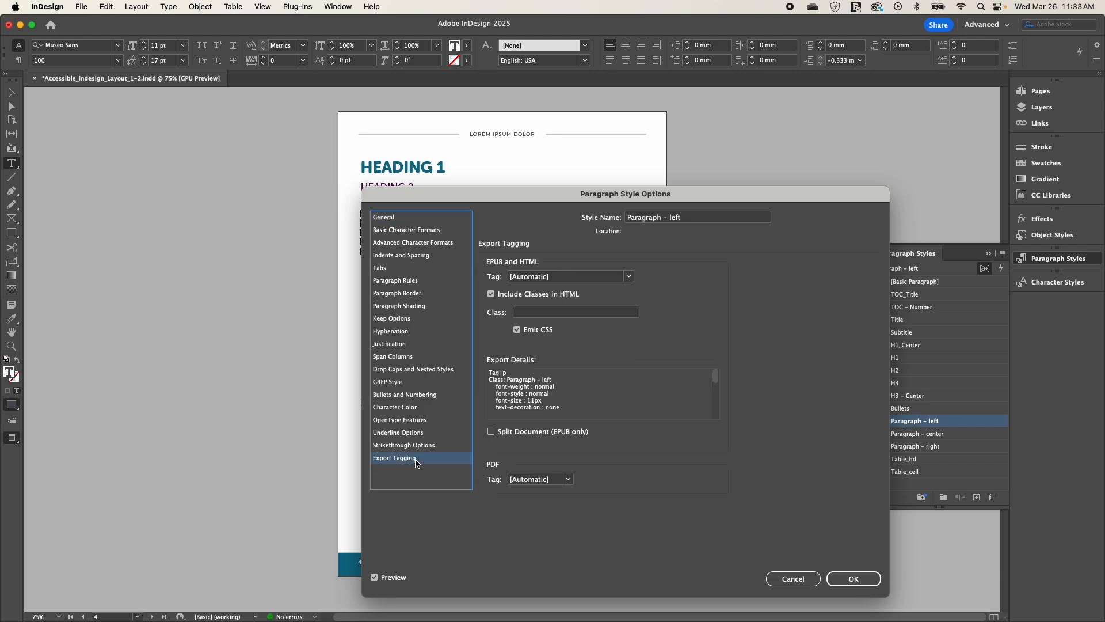
click(568, 479)
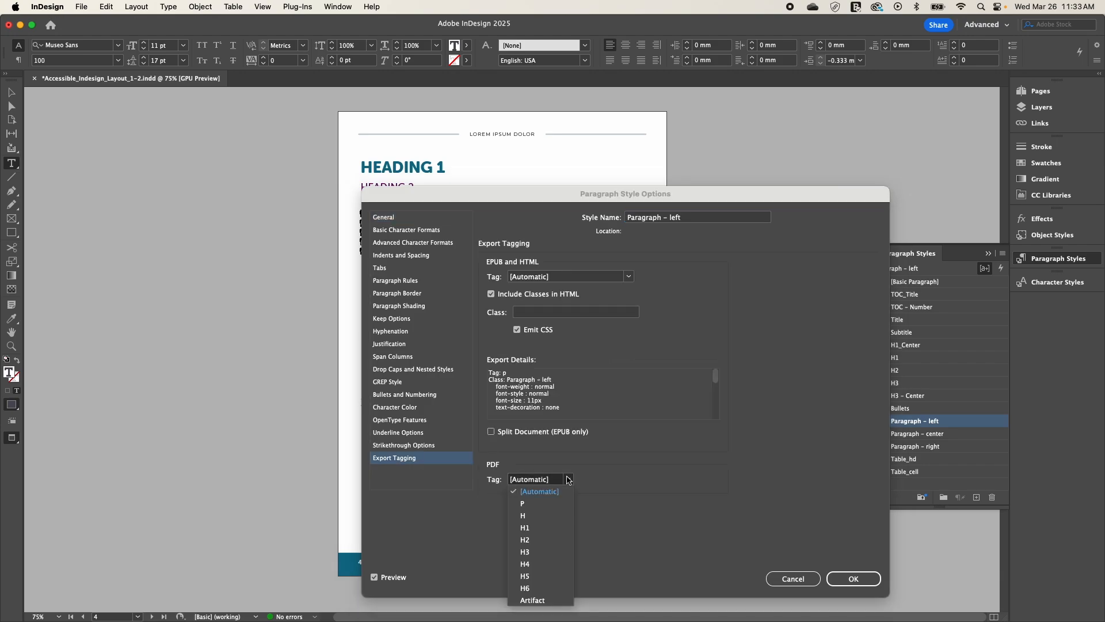
click(561, 507)
click(857, 582)
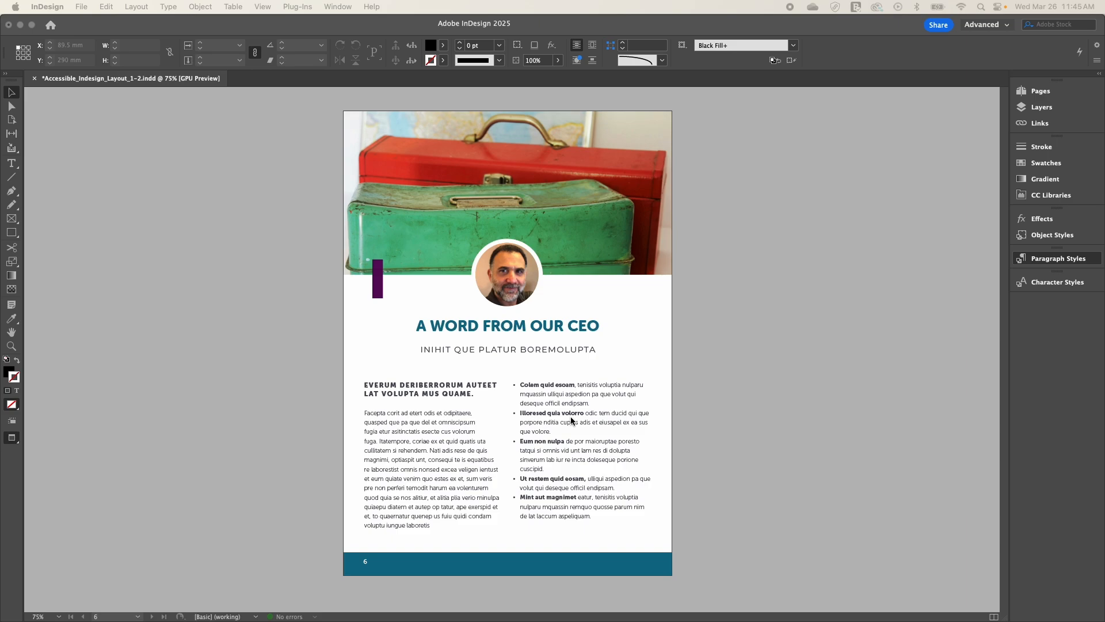
Step: Check the PDF export tag of the Bullets style used by the bulleted list on page 6, keeping it on [Automatic]
click(571, 416)
double_click(571, 415)
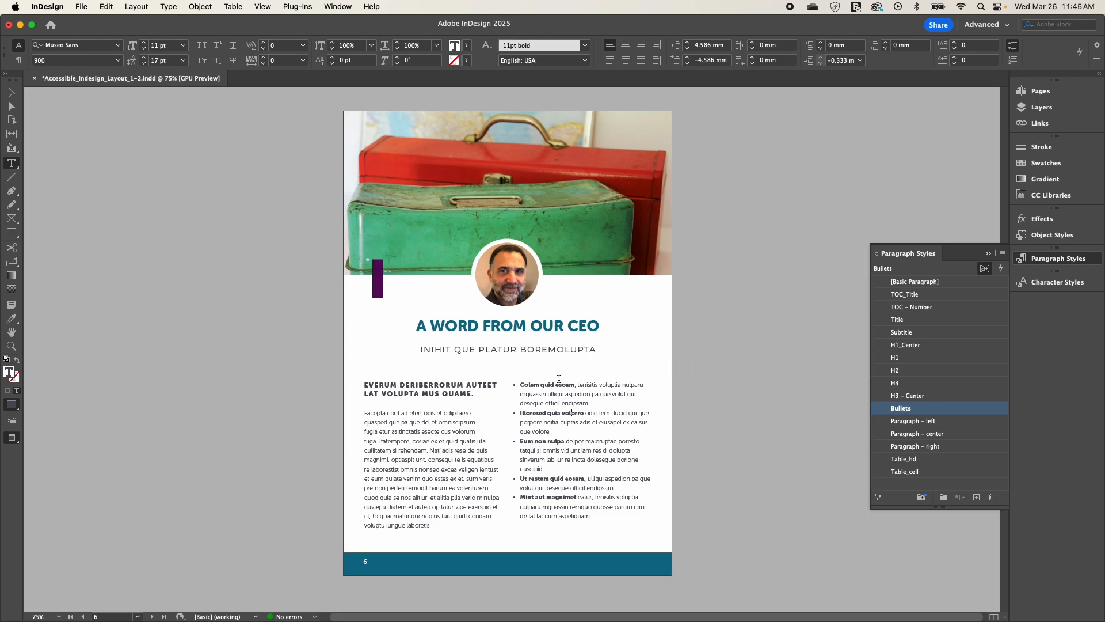
right_click(917, 410)
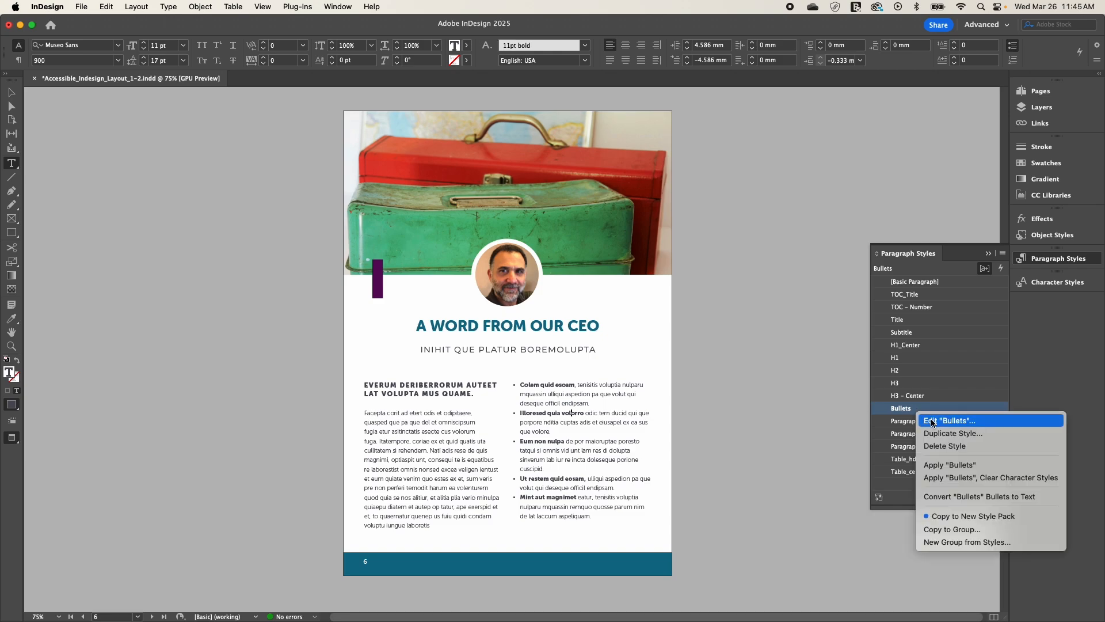
click(933, 423)
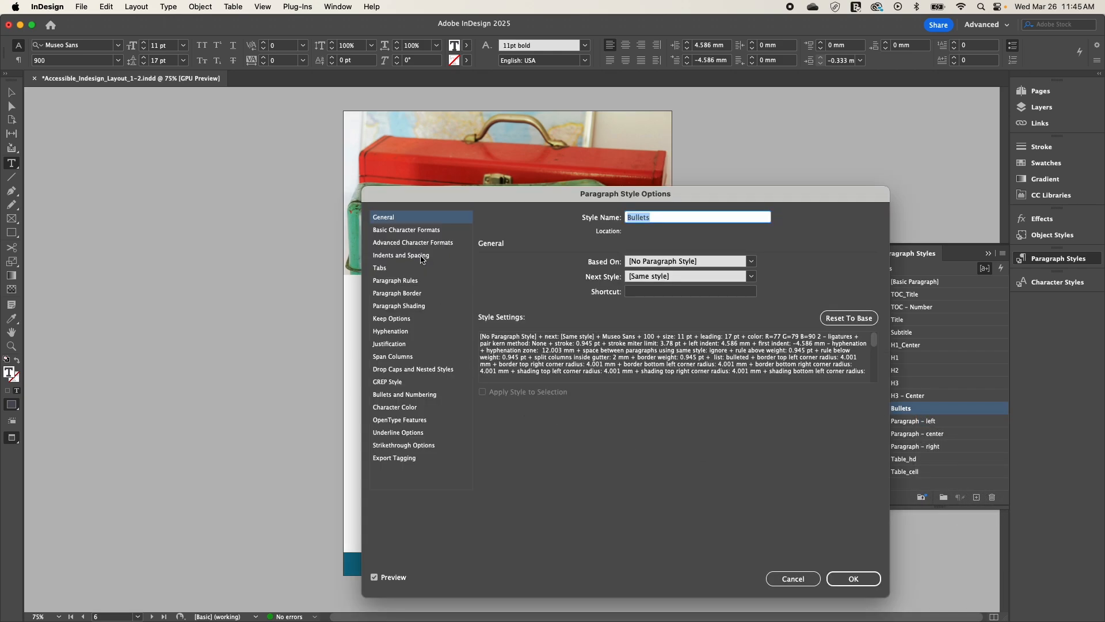
click(401, 460)
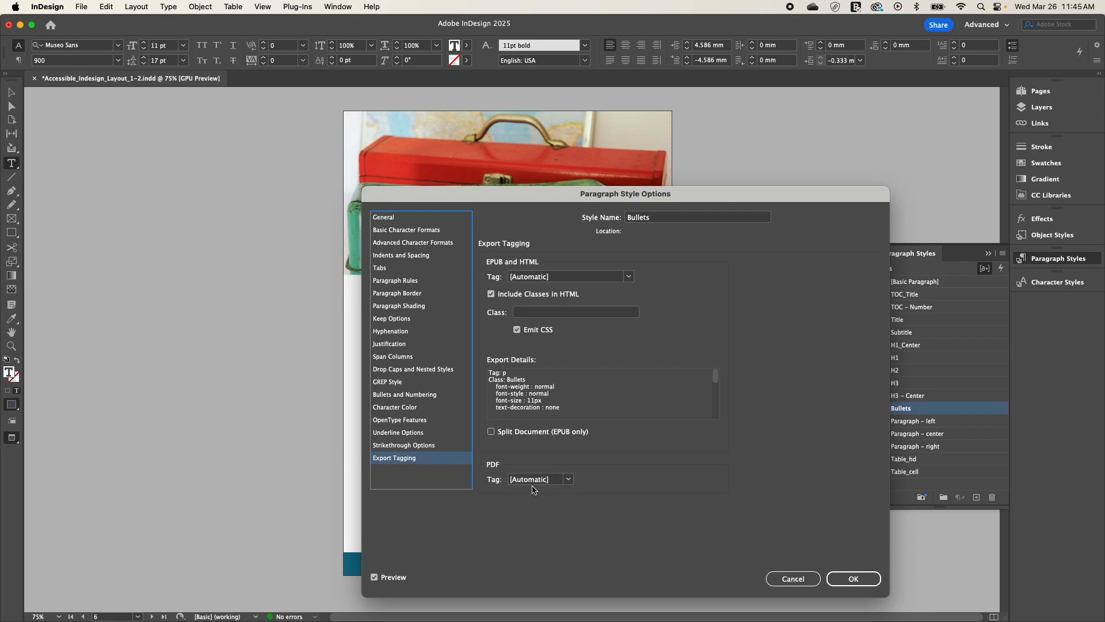
click(854, 578)
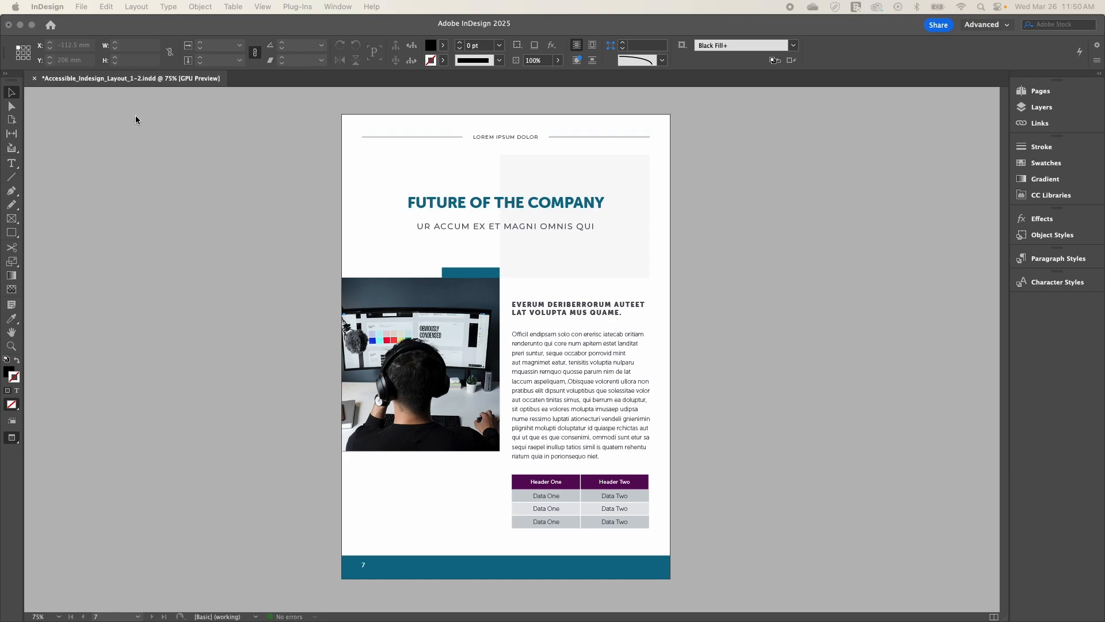
Step: Convert the first row of the table on page 7, containing "Header One" and "Header Two", to a header row
click(12, 167)
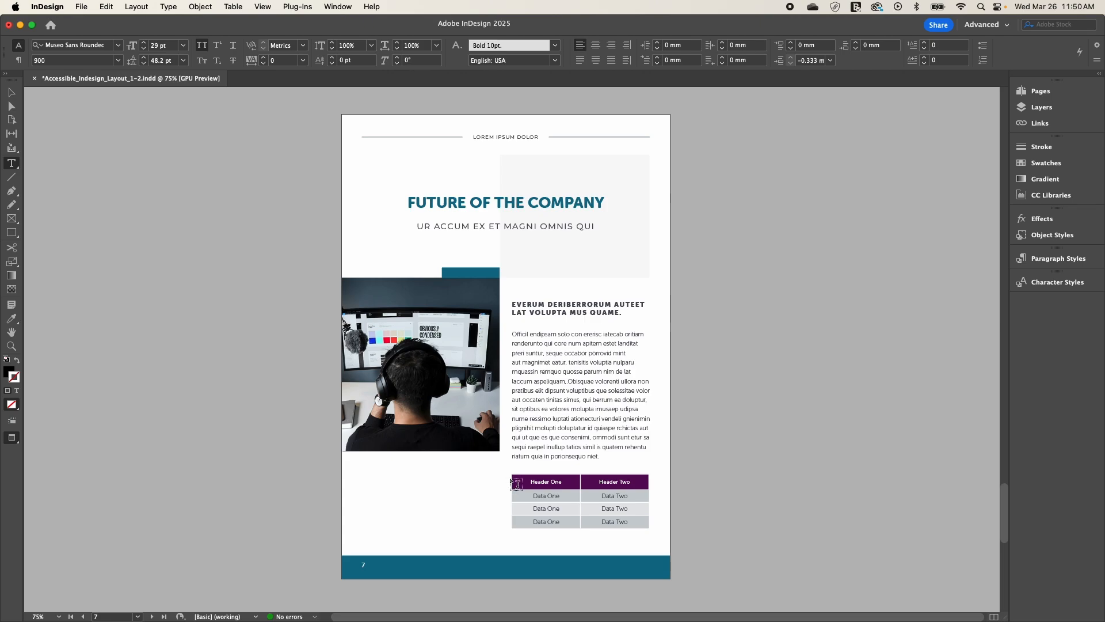
click(509, 481)
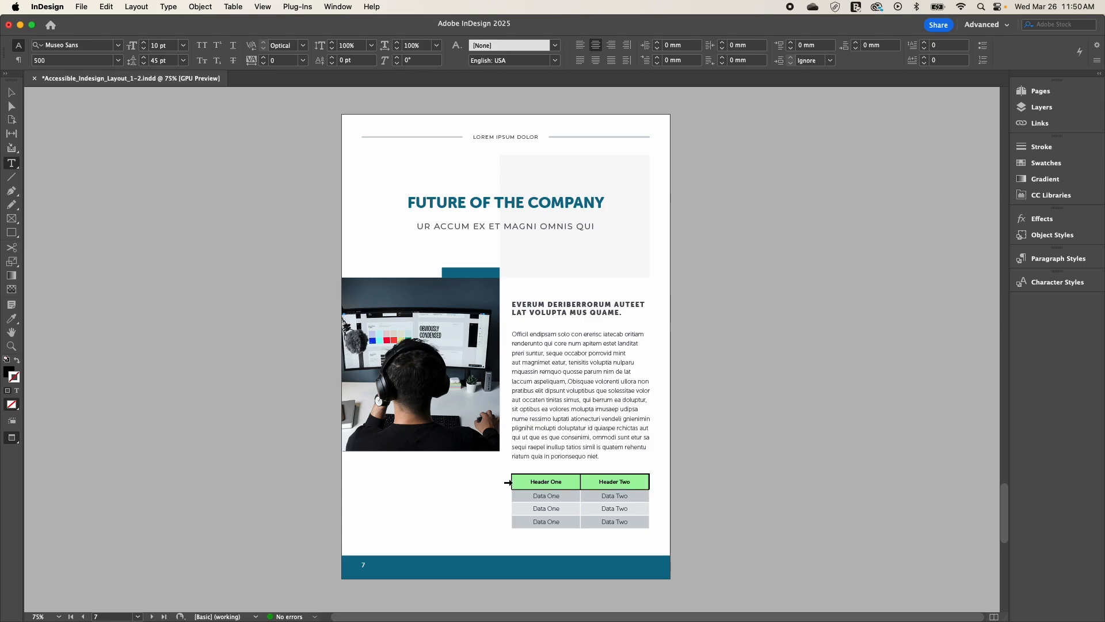
click(233, 6)
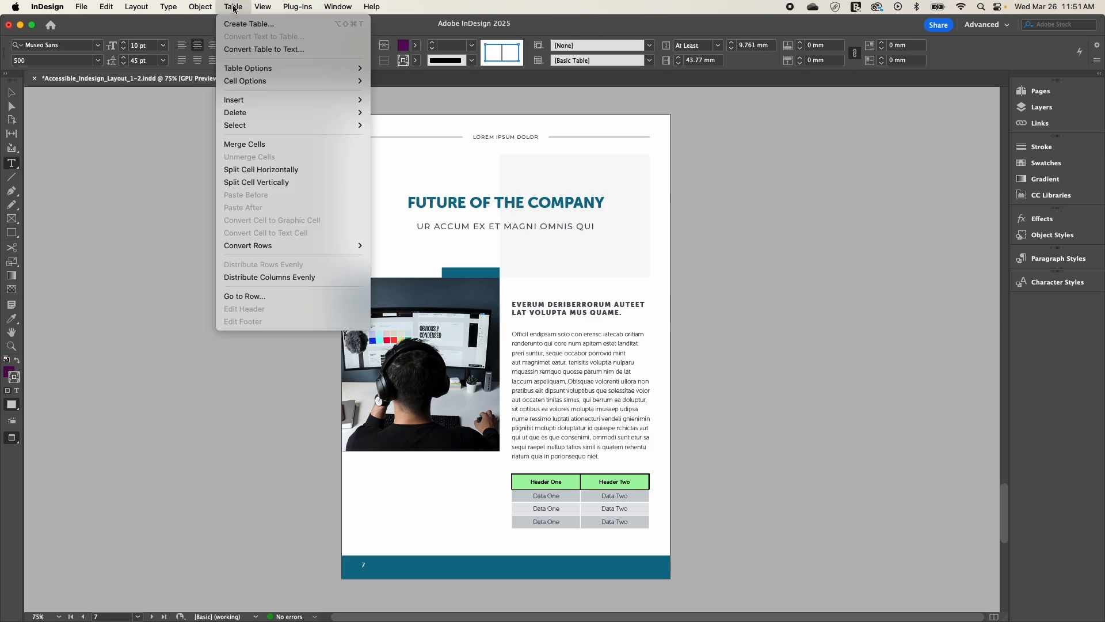
mouse_move(287, 249)
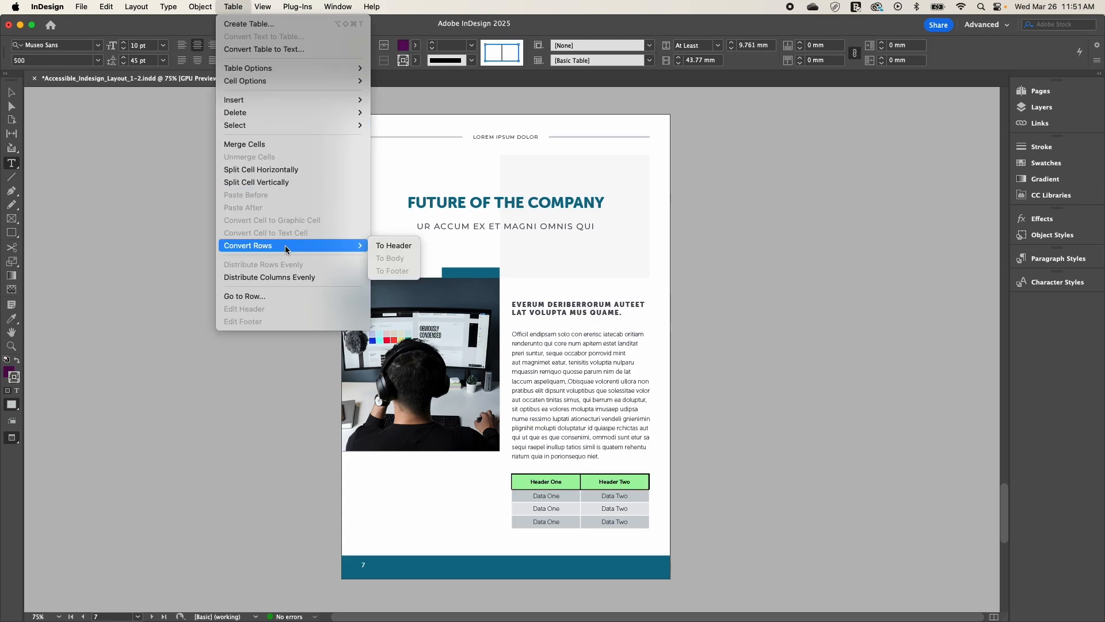
click(395, 247)
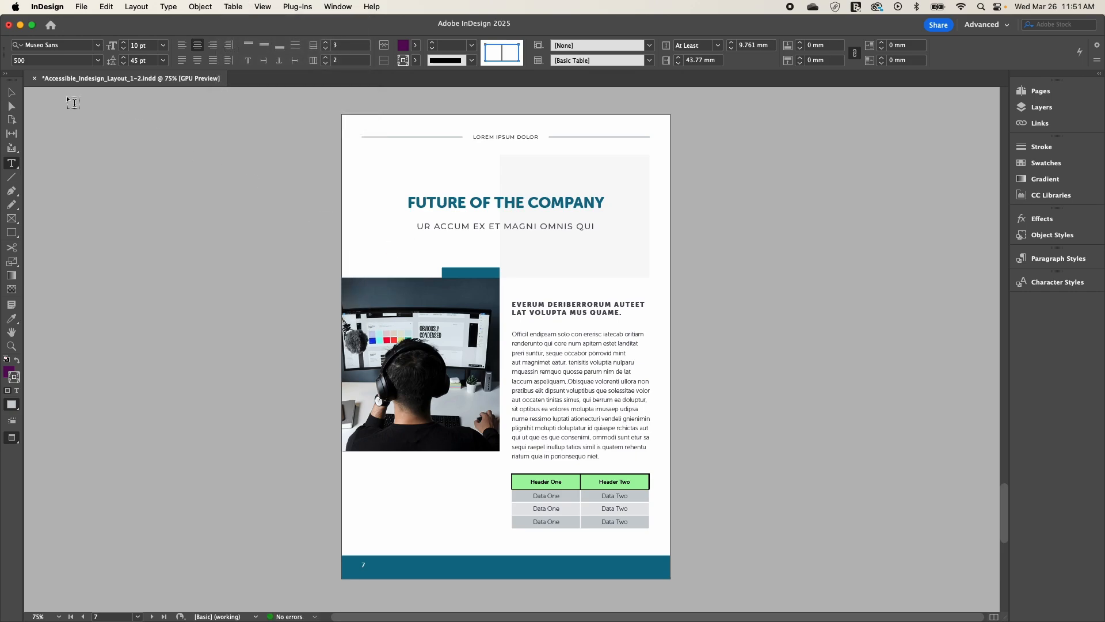
click(12, 92)
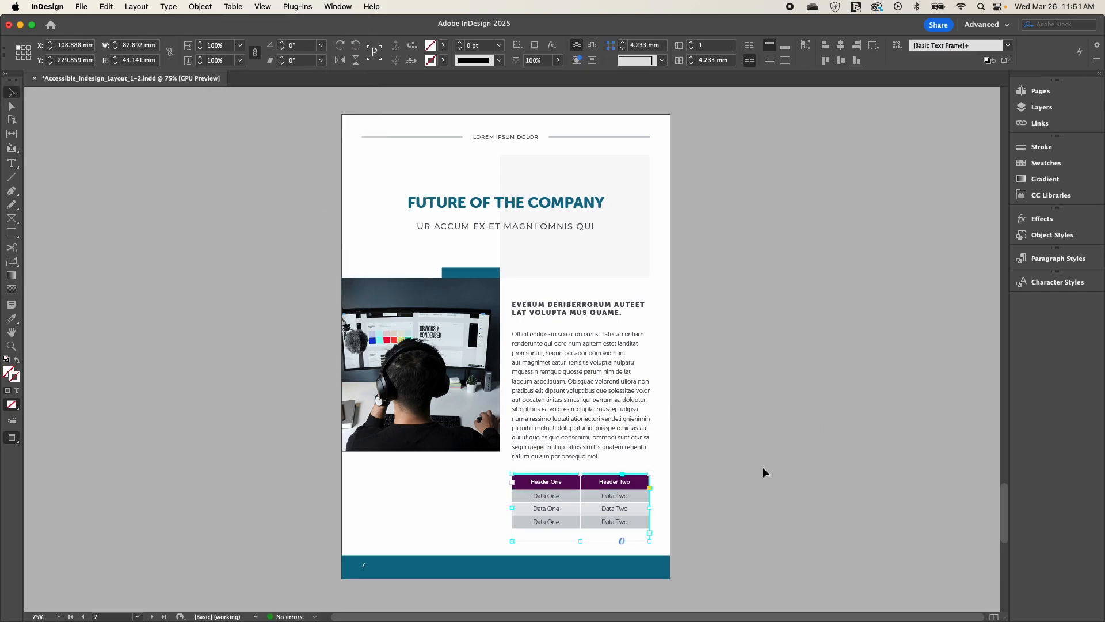
Step: Give the logo on the cover page a custom alt text reading "The Graphic Designer's Toolbox logo."
click(731, 486)
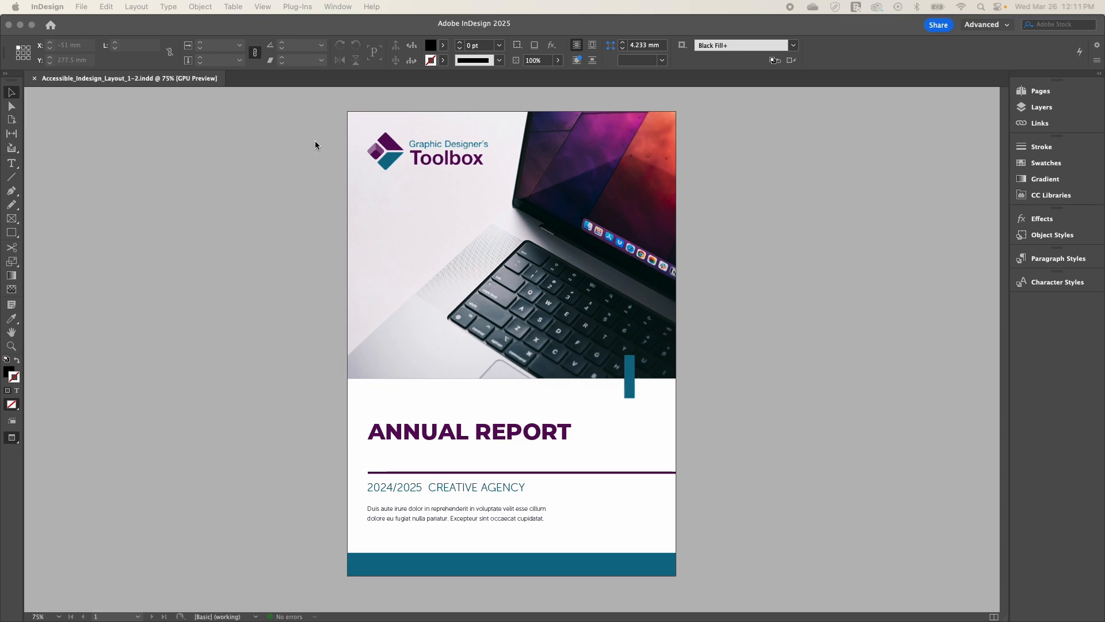
click(407, 157)
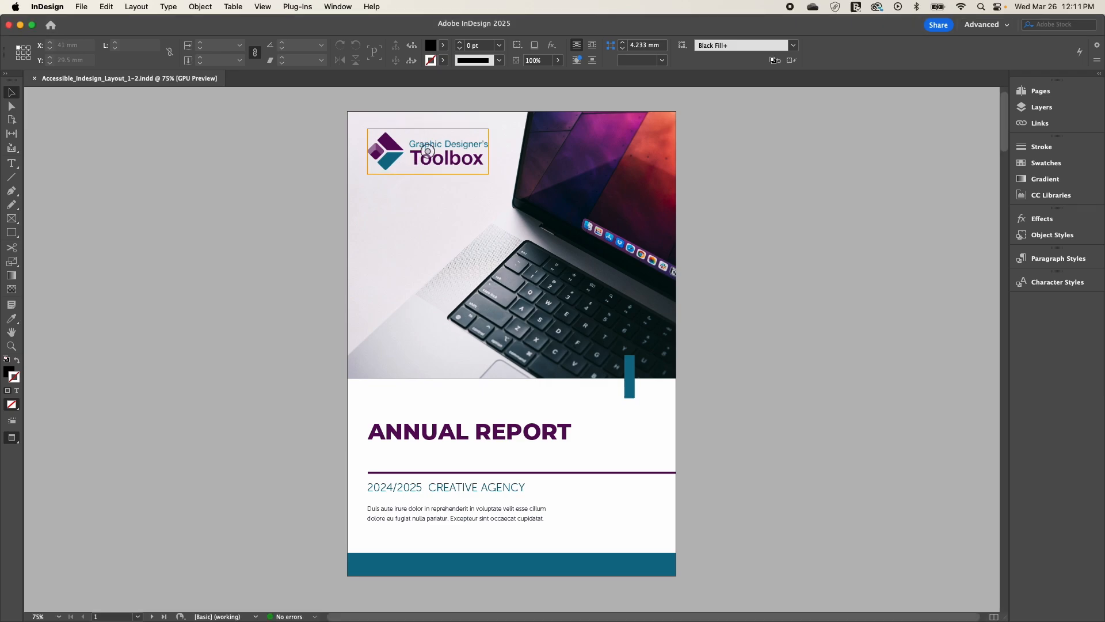
click(409, 158)
click(200, 7)
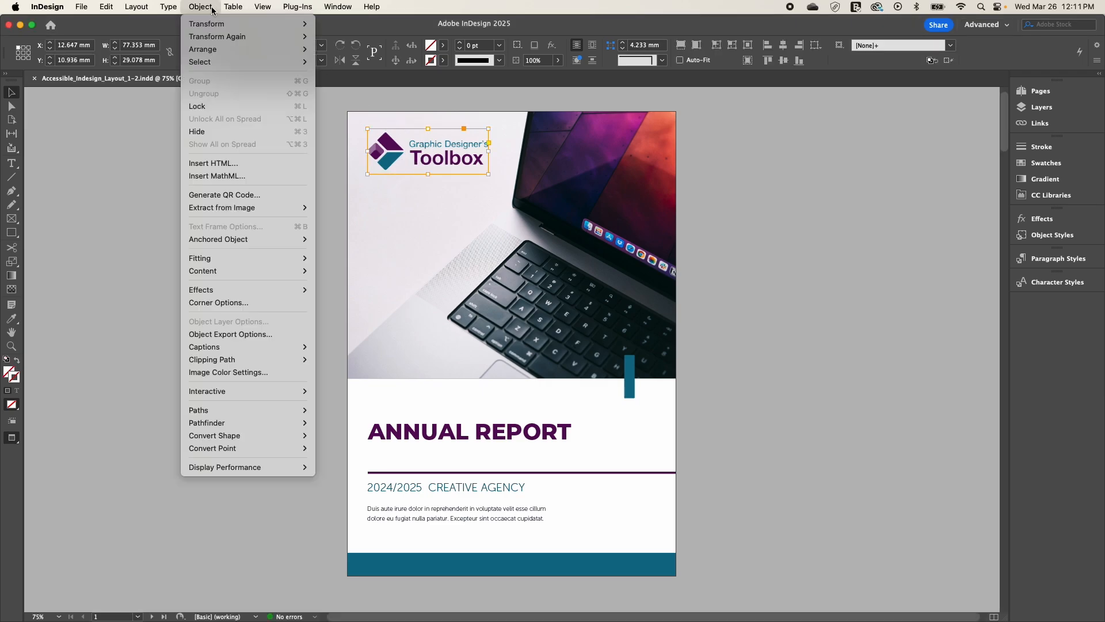
click(232, 335)
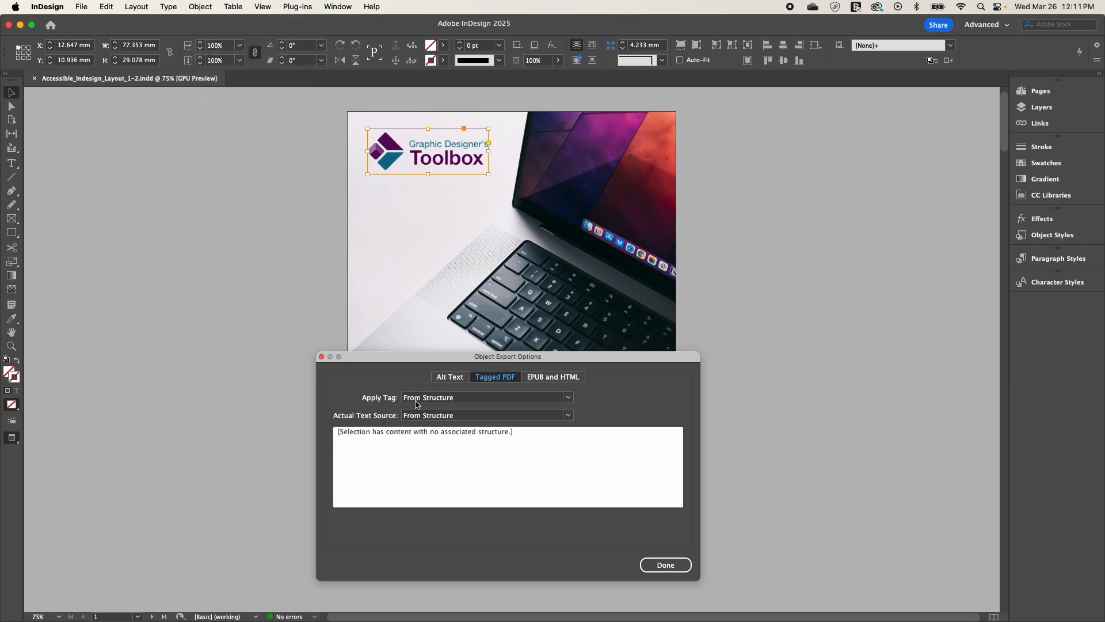
click(450, 378)
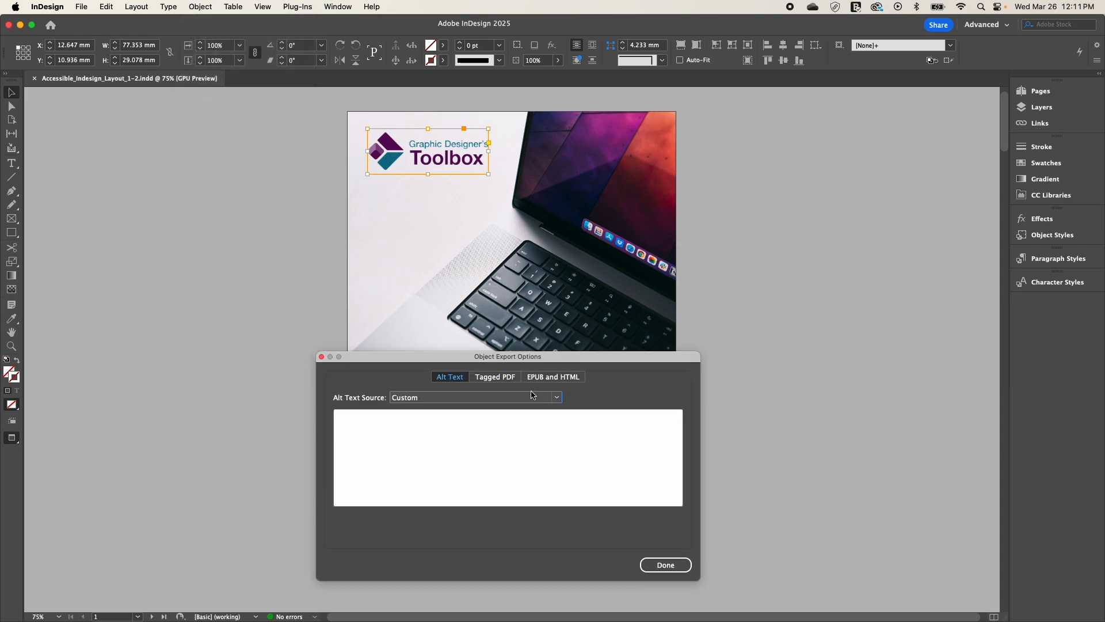
click(558, 398)
click(428, 415)
click(382, 432)
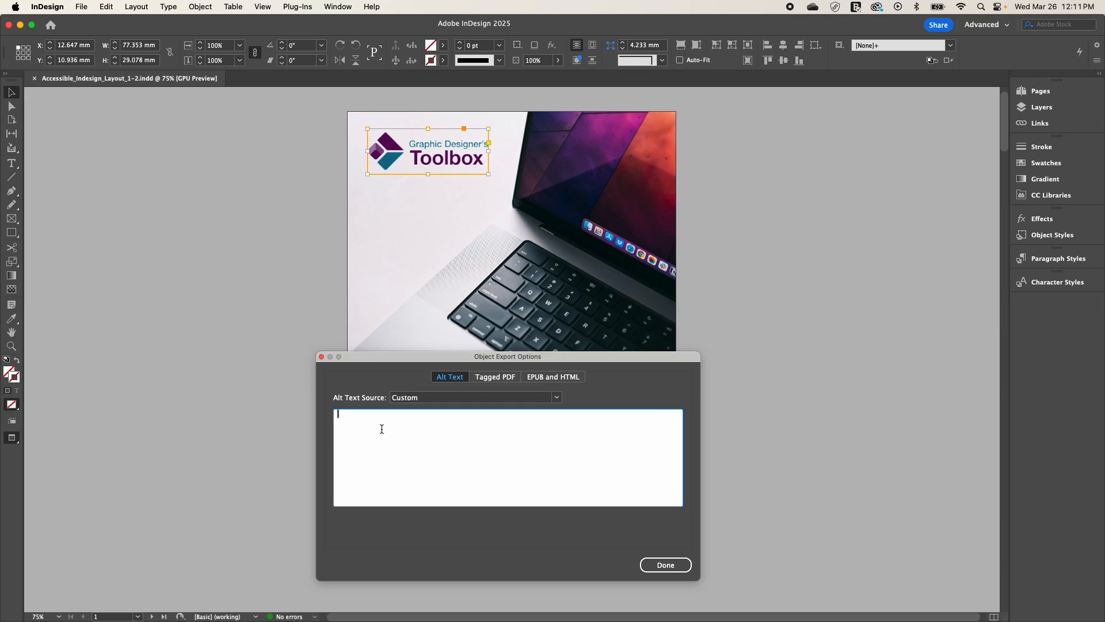
text(The Graphic Designer's Toolbox logo.)
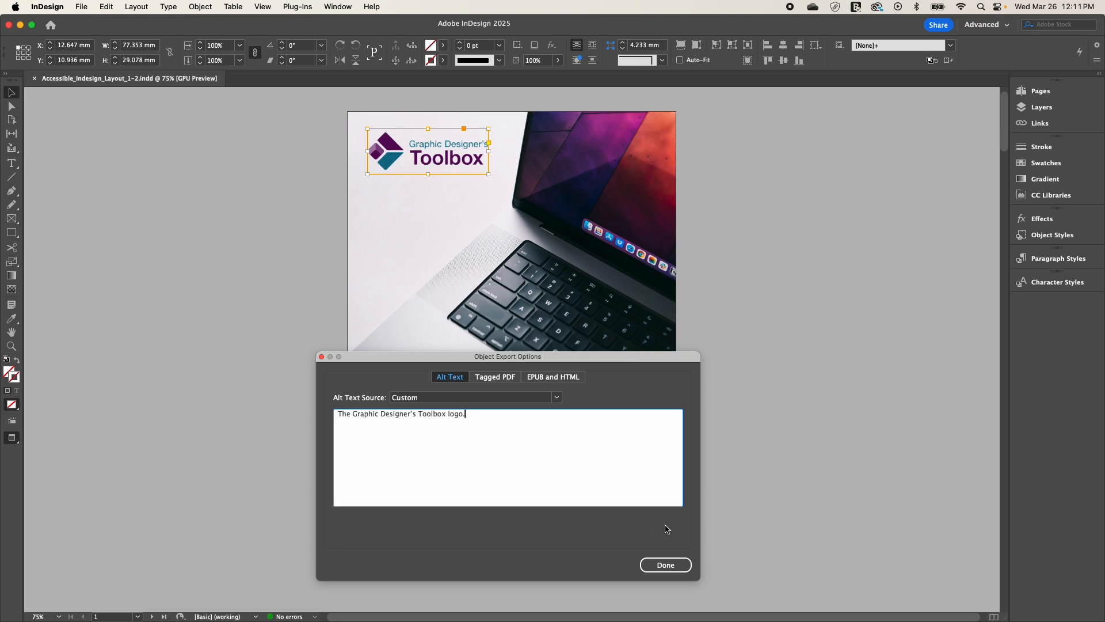
click(675, 566)
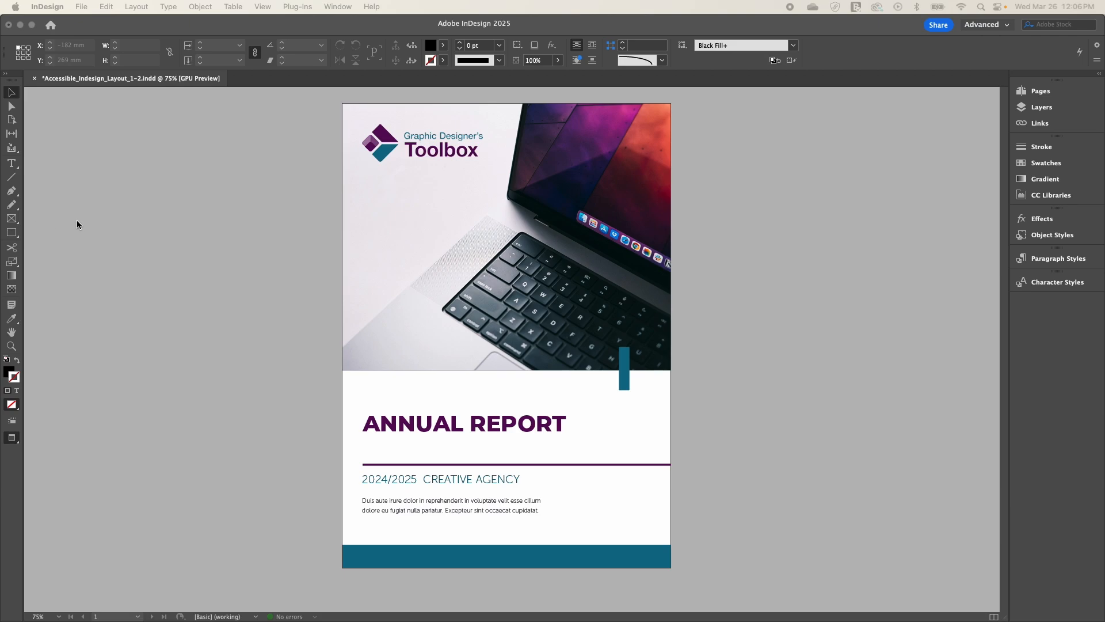
Step: Set the tagged PDF export tag of the small vertical teal bar below the cover photo's keyboard to Artifact
click(627, 364)
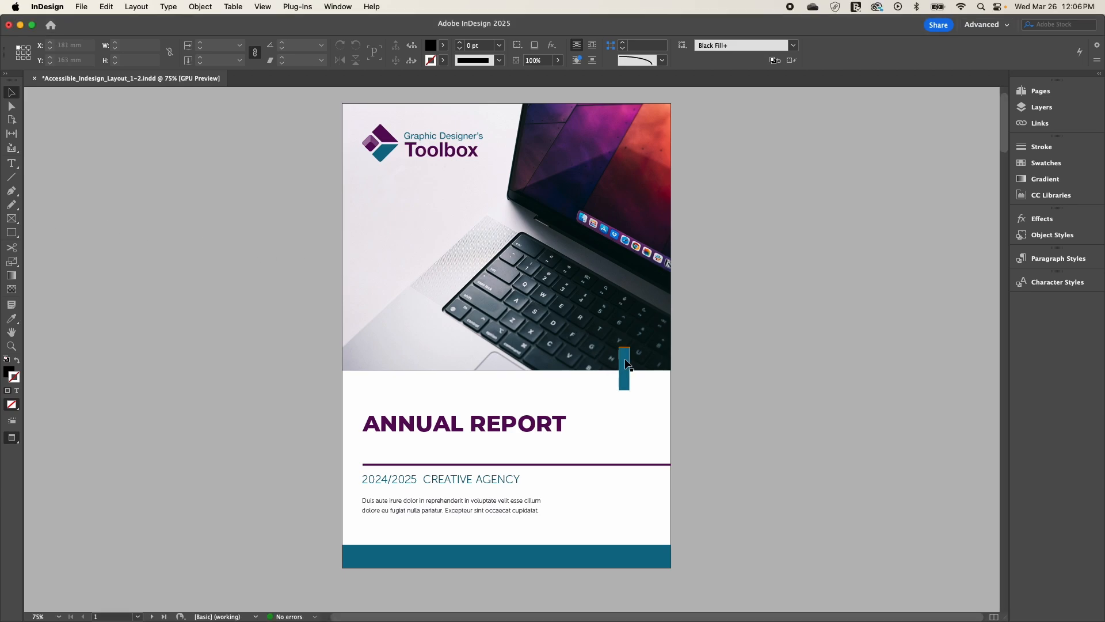
click(627, 364)
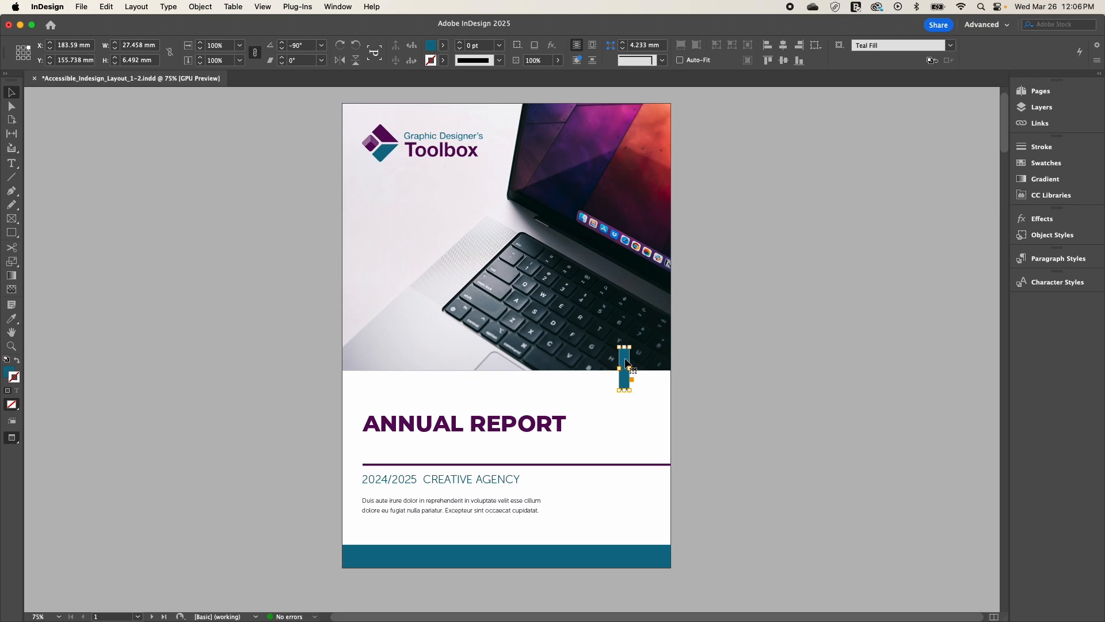
click(202, 8)
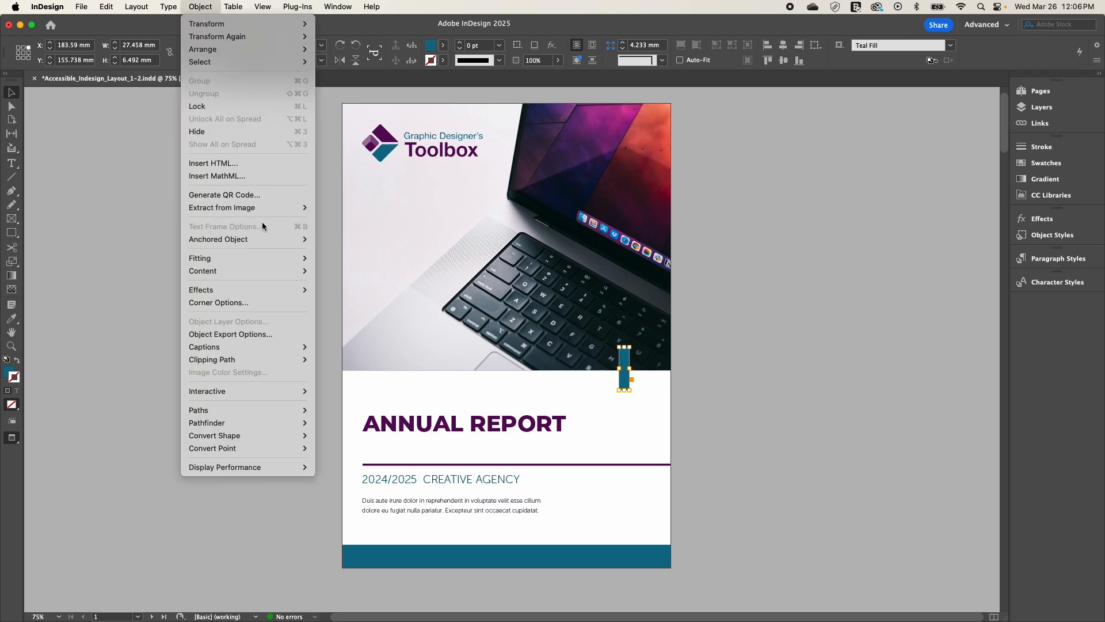
click(239, 334)
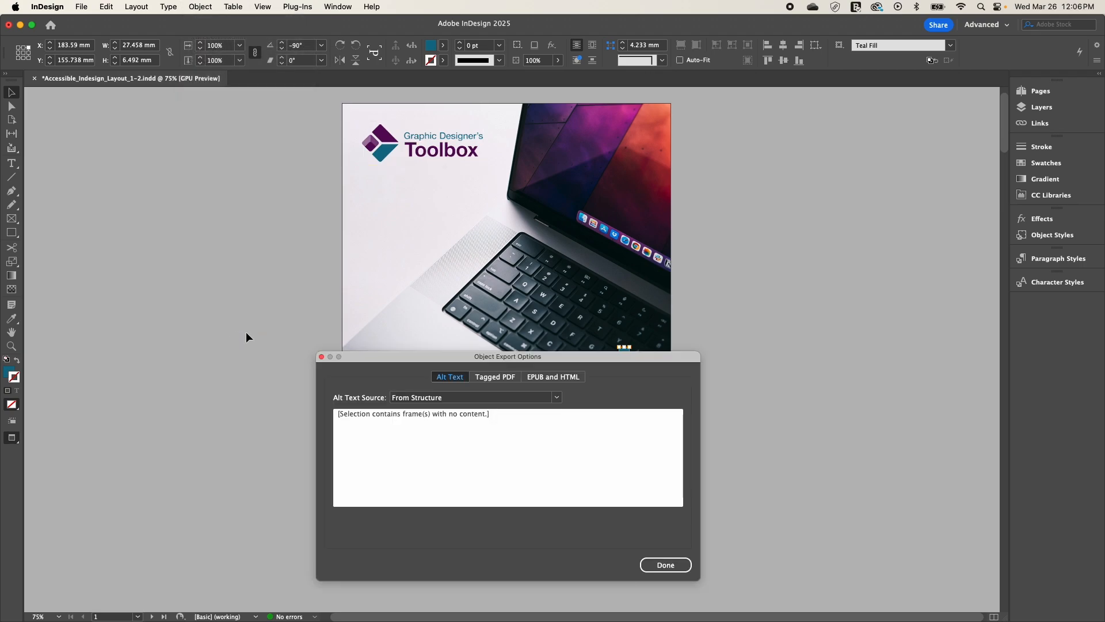
click(496, 378)
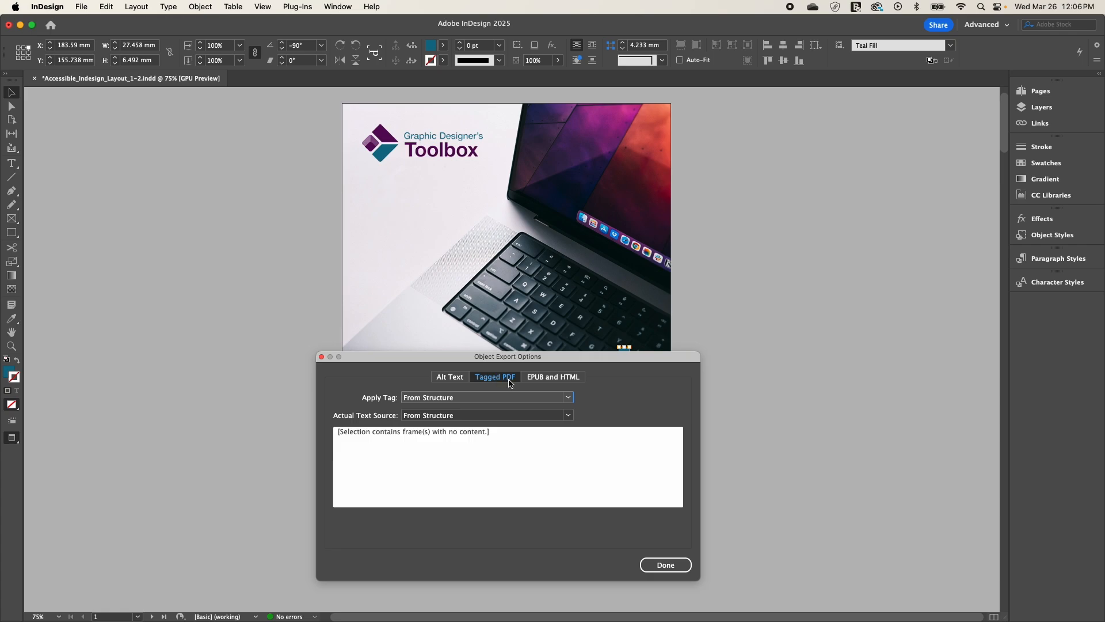
click(571, 398)
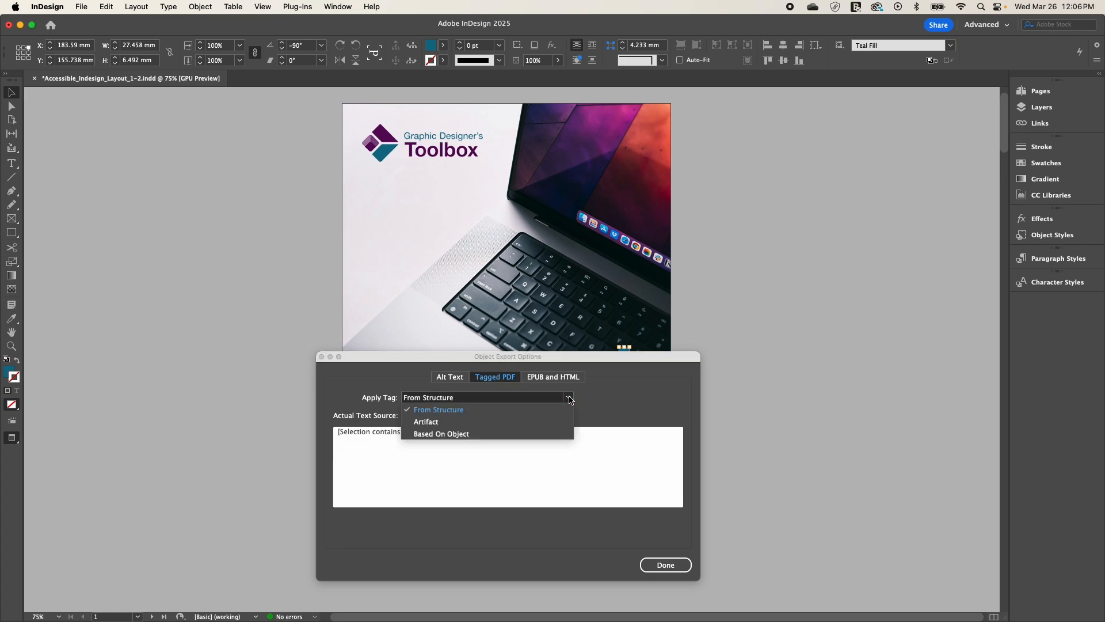
click(542, 423)
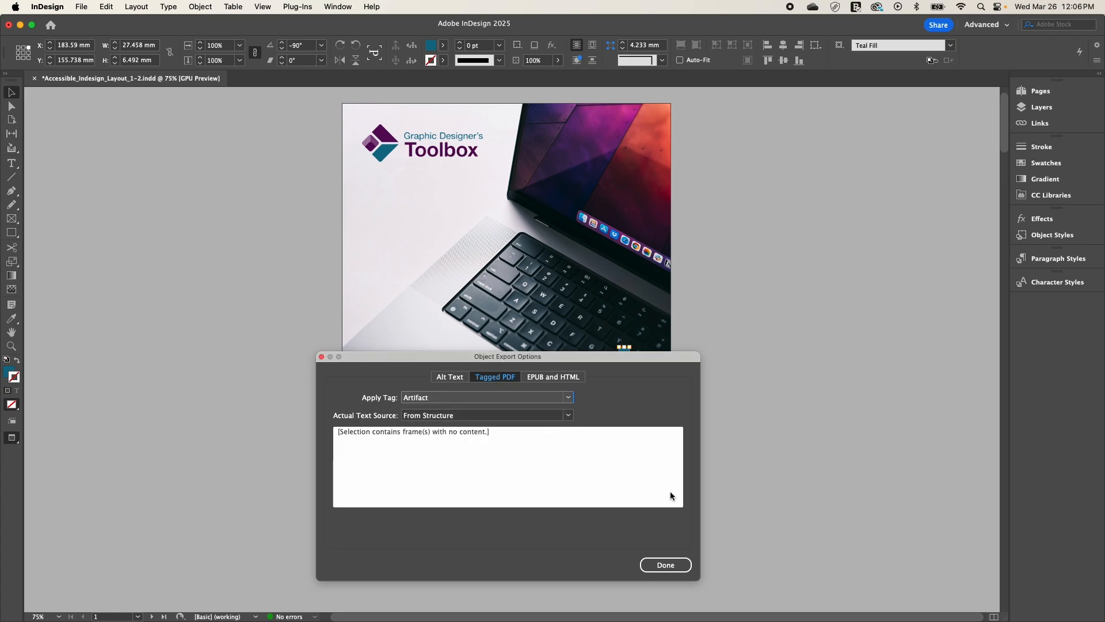
click(666, 567)
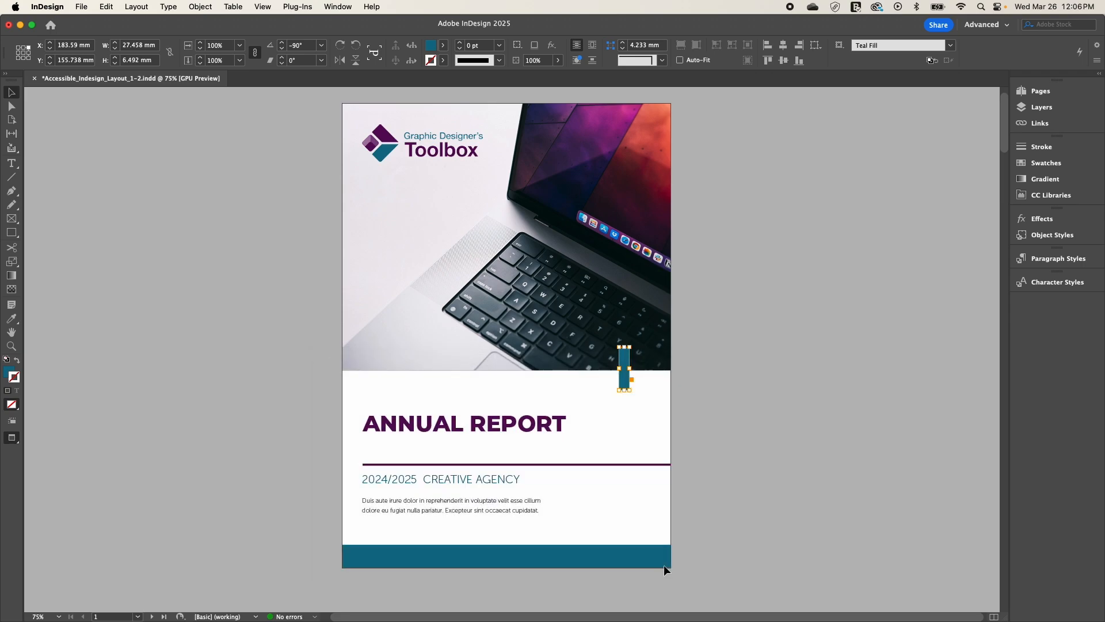
Step: Set the tagged PDF export tag of the purple line under the "ANNUAL REPORT" title to Artifact
click(629, 464)
right_click(628, 464)
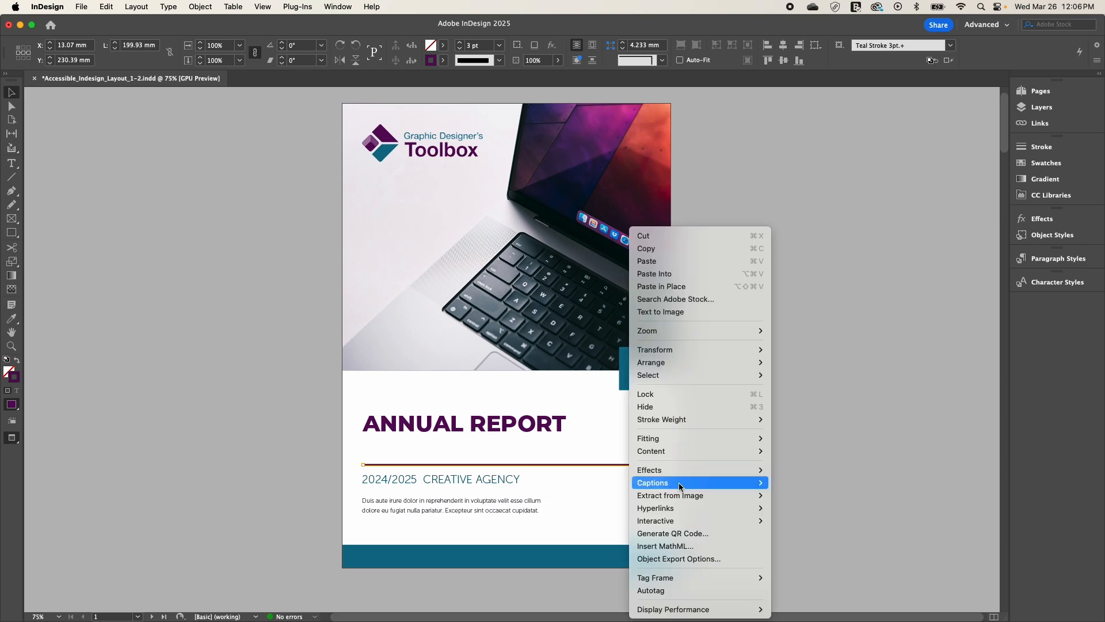
click(691, 558)
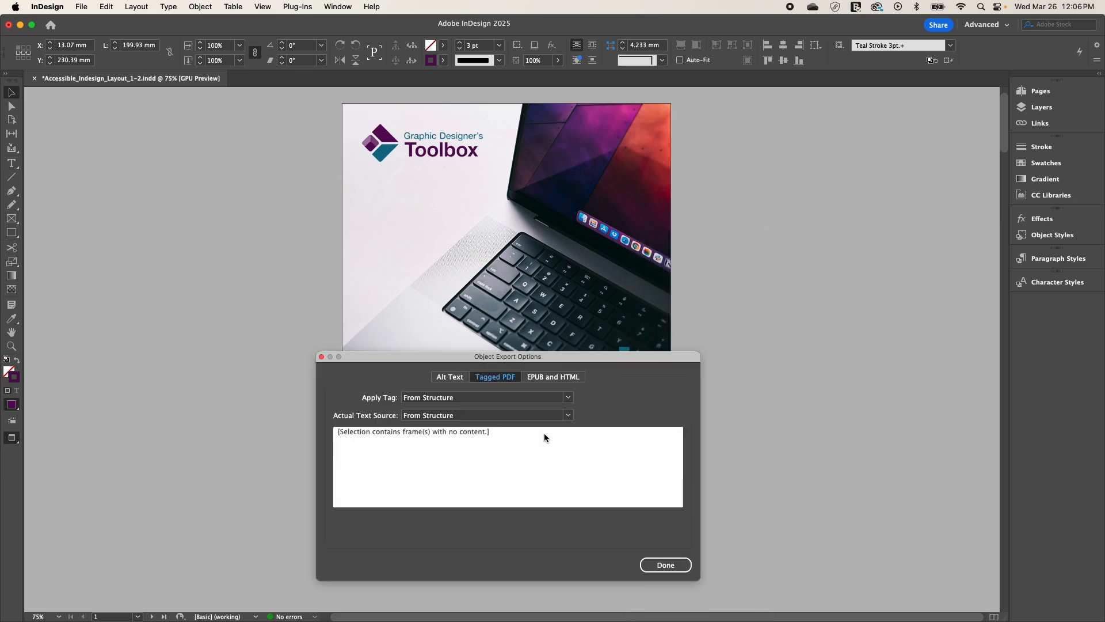
click(475, 397)
click(443, 422)
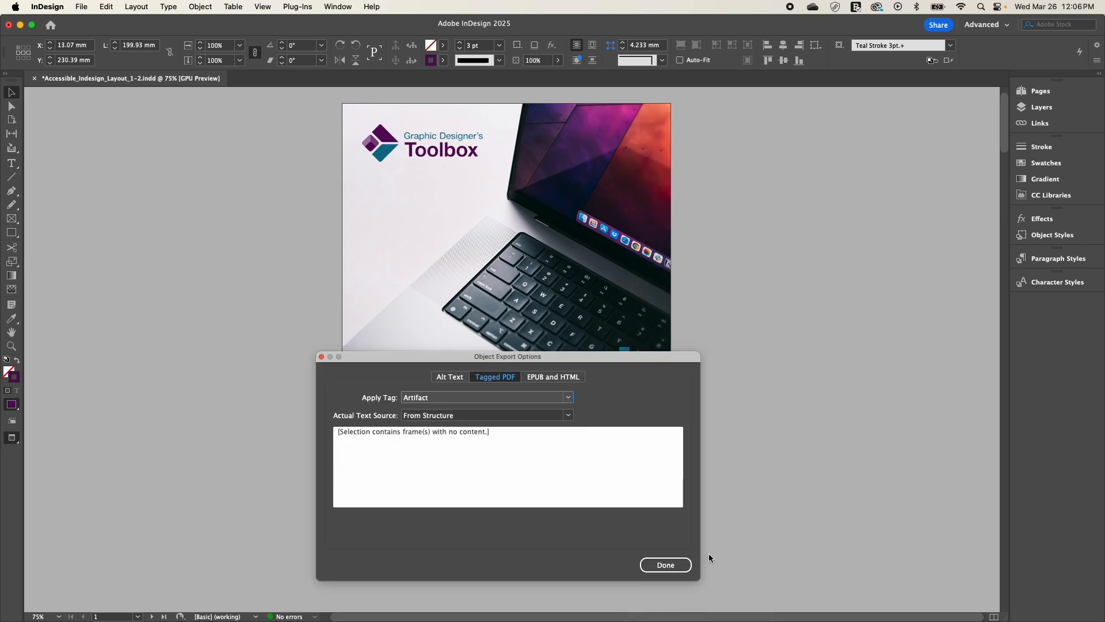
click(671, 565)
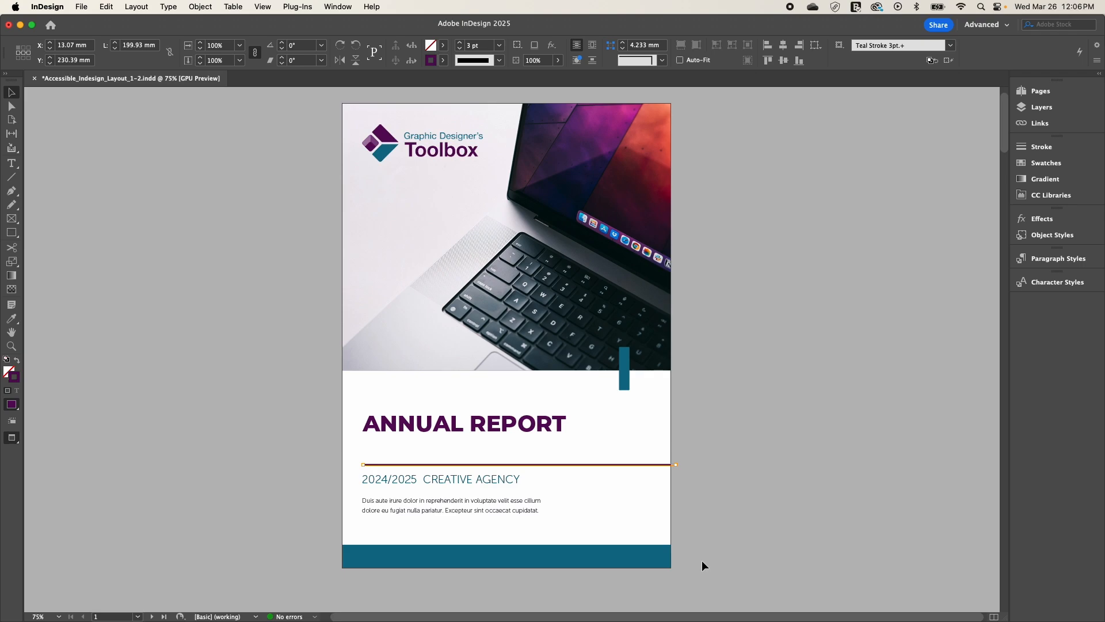